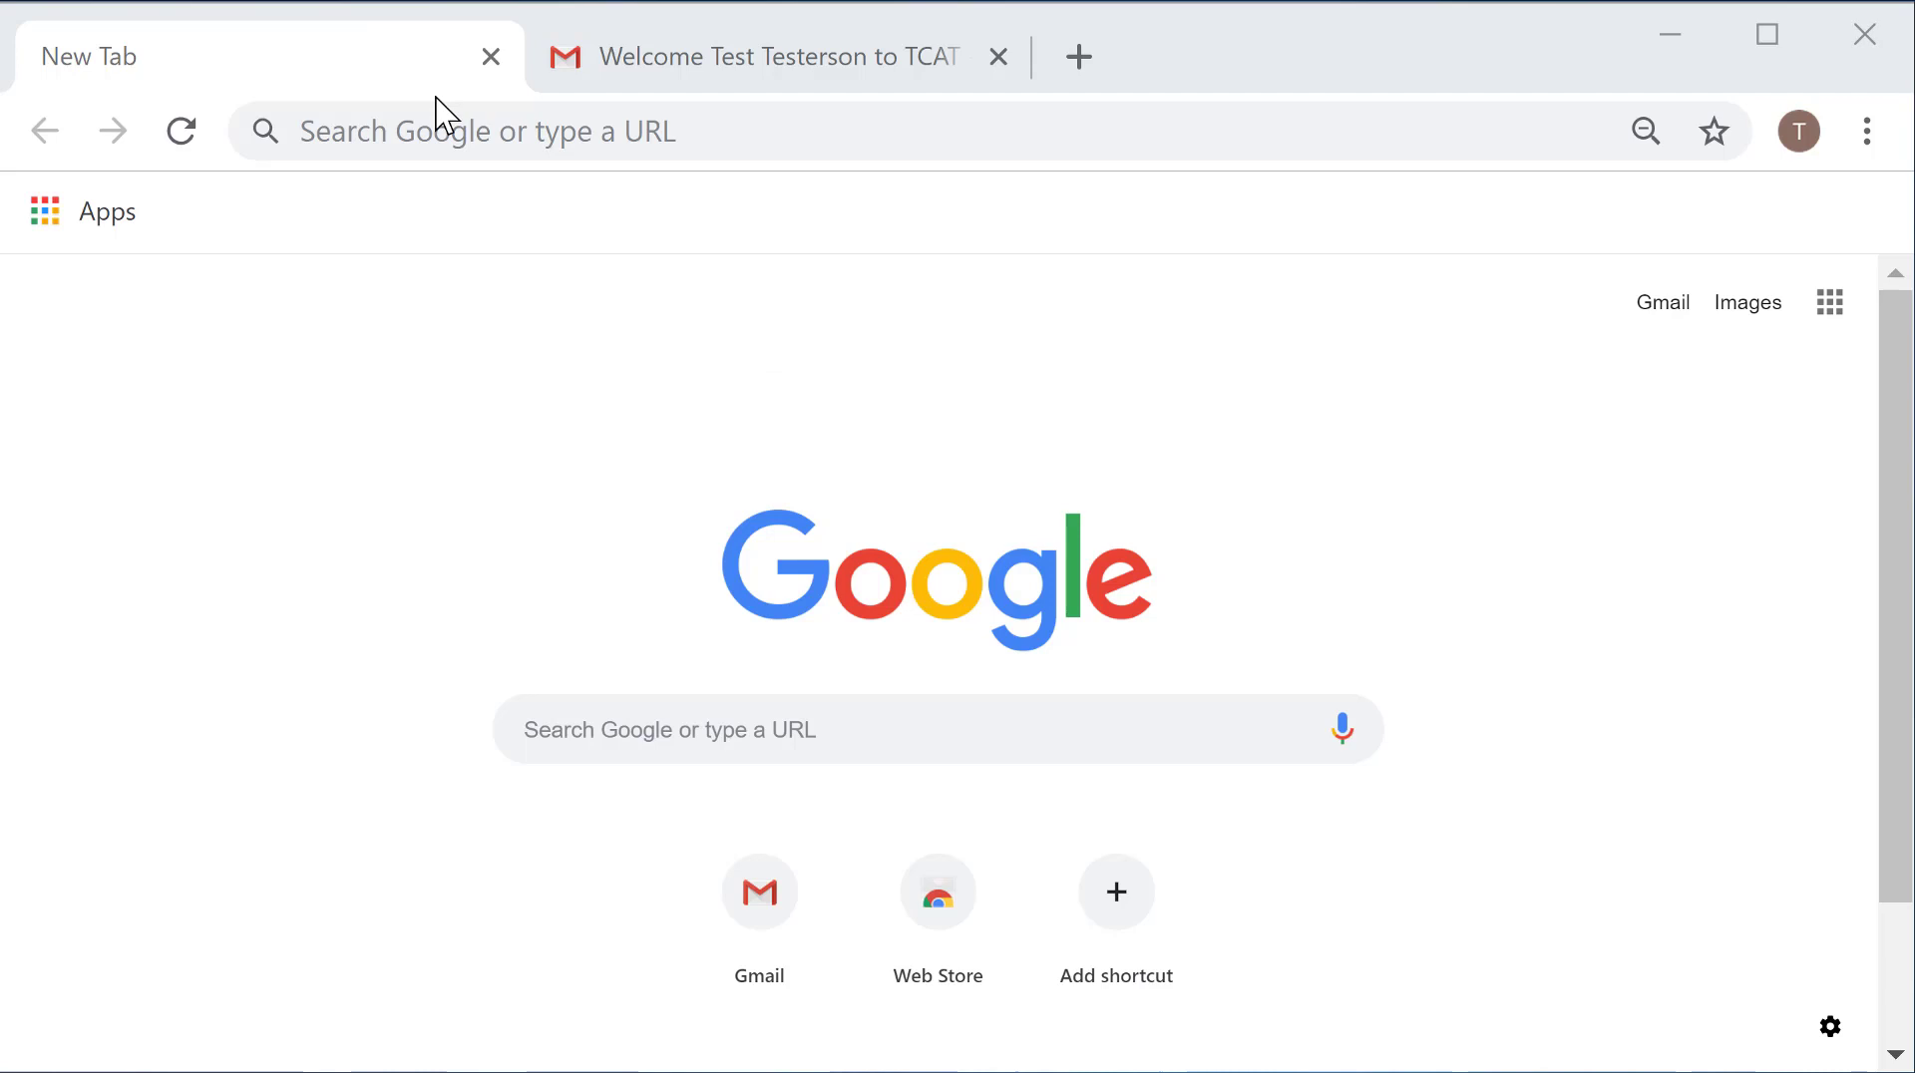
{"action": "left_click", "coordinate": [710, 62]}
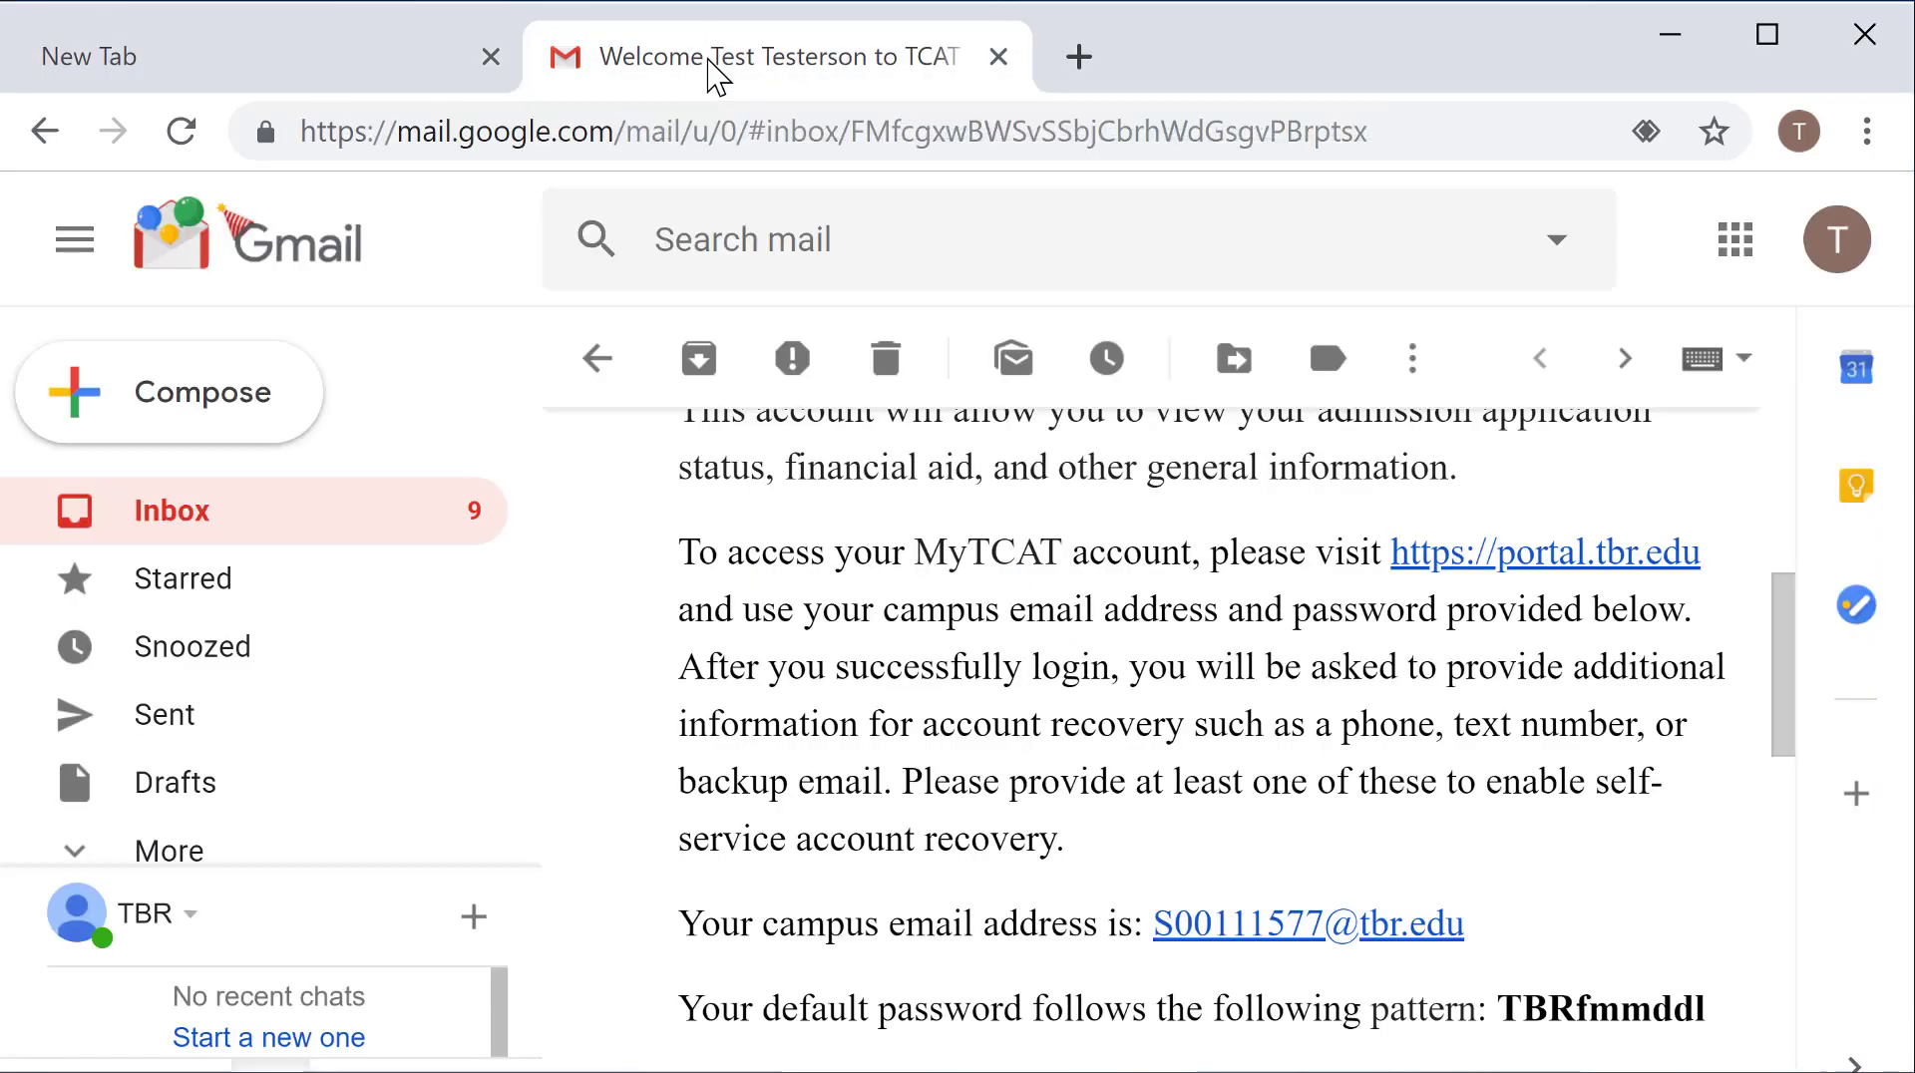
{"action": "scroll", "coordinate": [1236, 705], "scroll_direction": "up", "scroll_amount": 5}
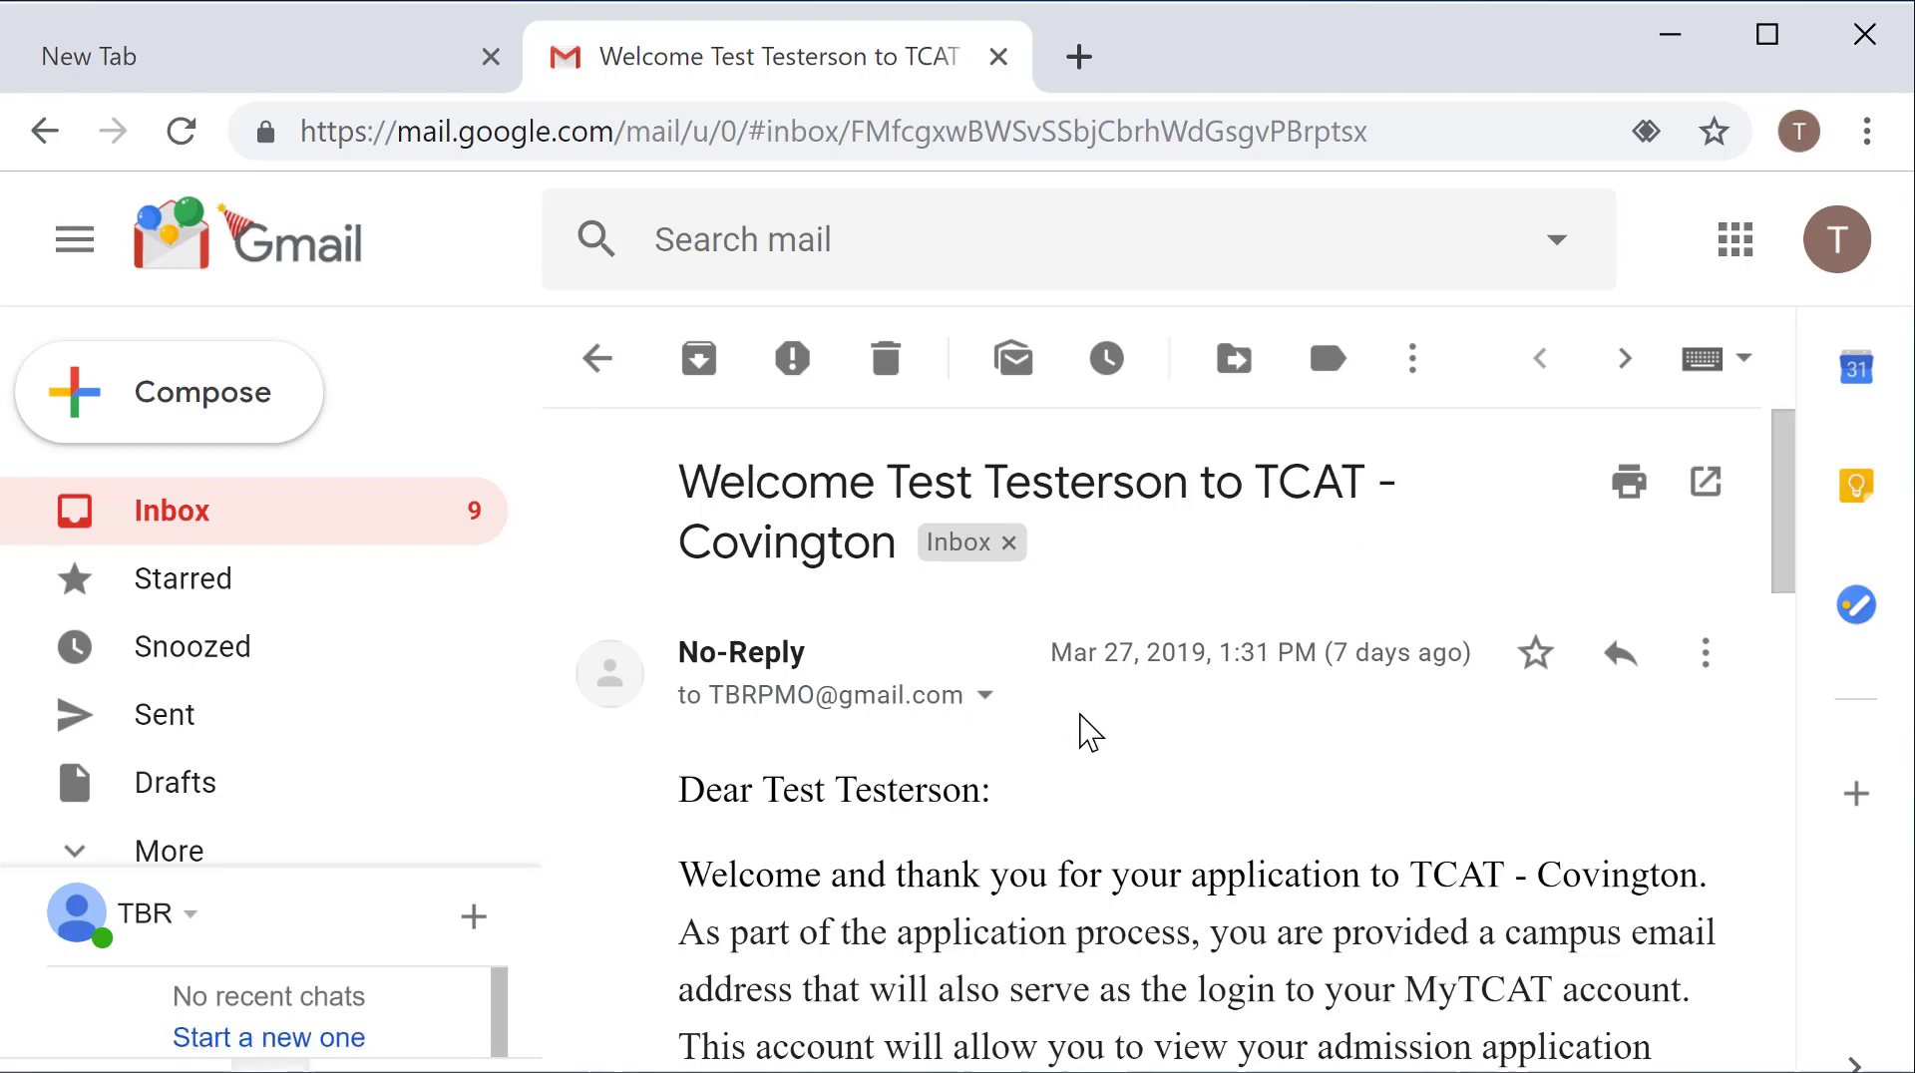
{"action": "scroll", "coordinate": [902, 847], "scroll_direction": "down", "scroll_amount": 2}
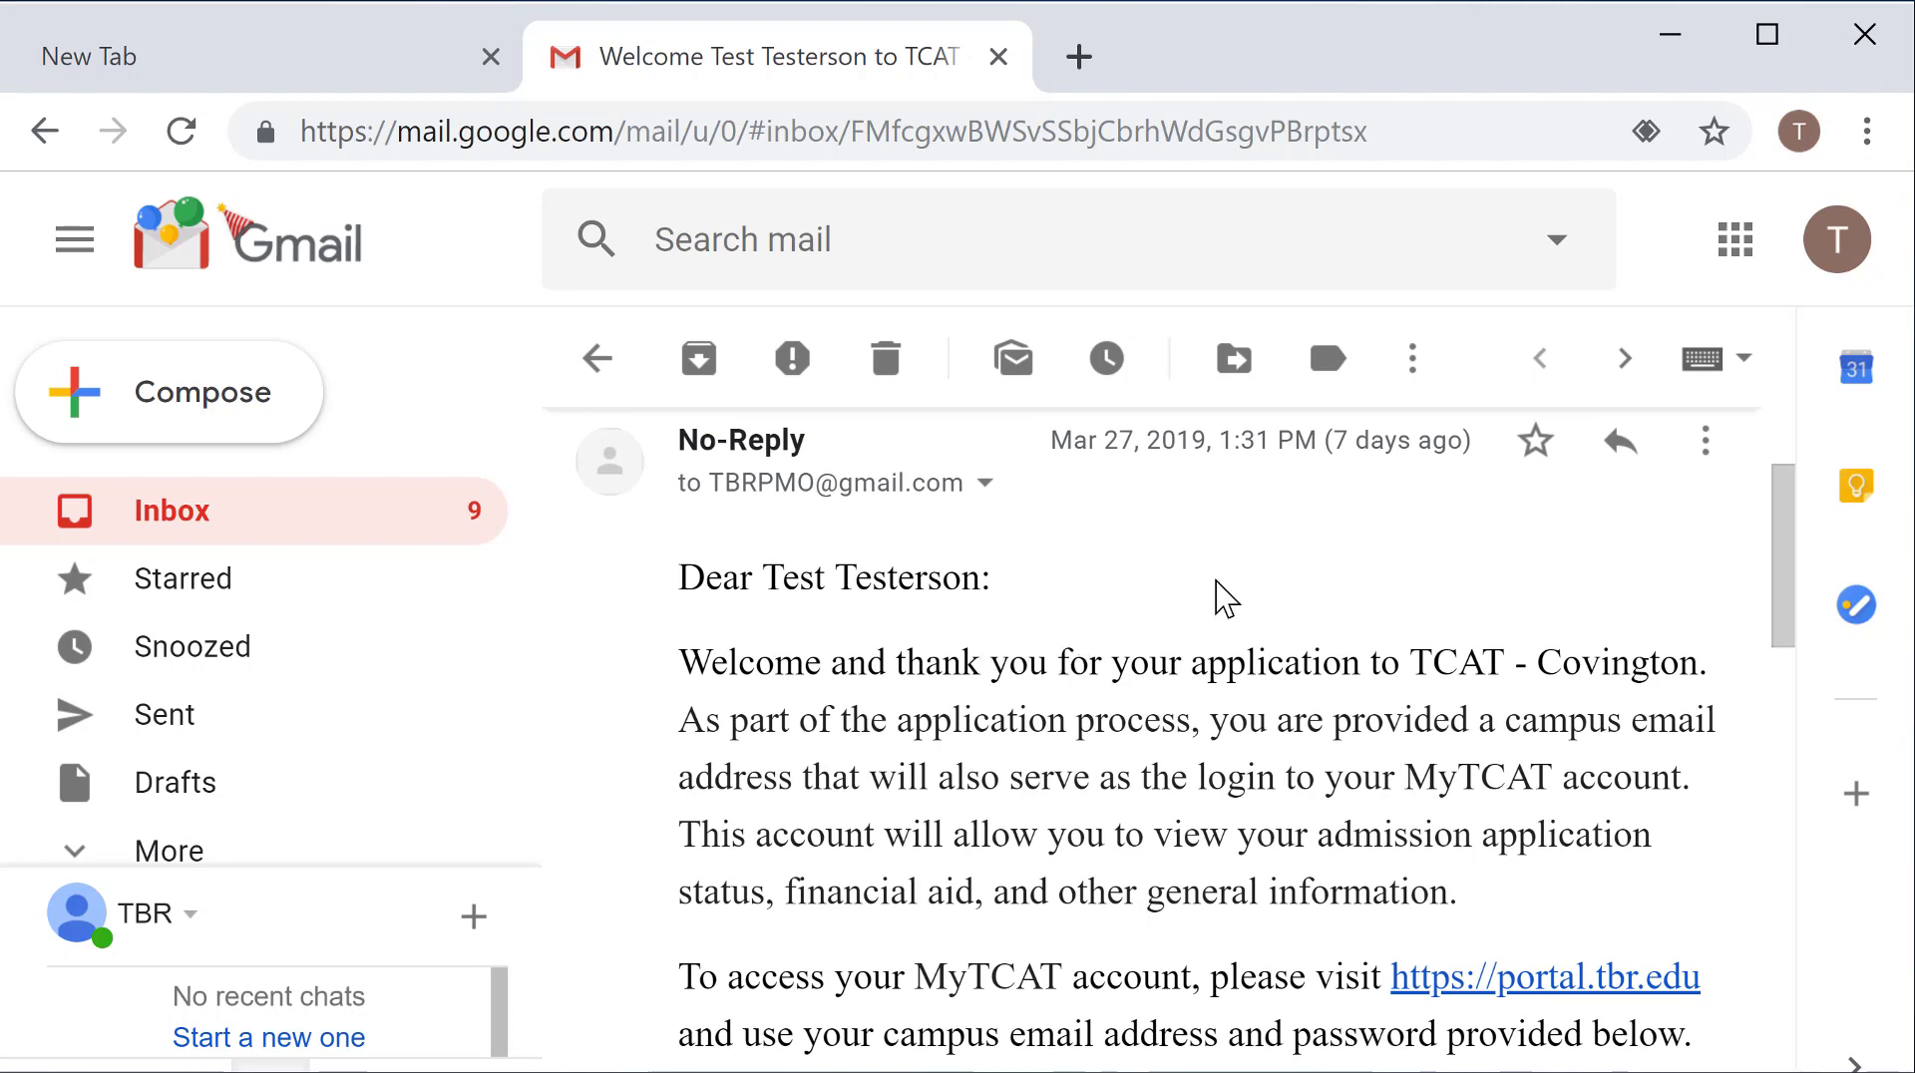
{"action": "scroll", "coordinate": [1255, 682], "scroll_direction": "down", "scroll_amount": 4}
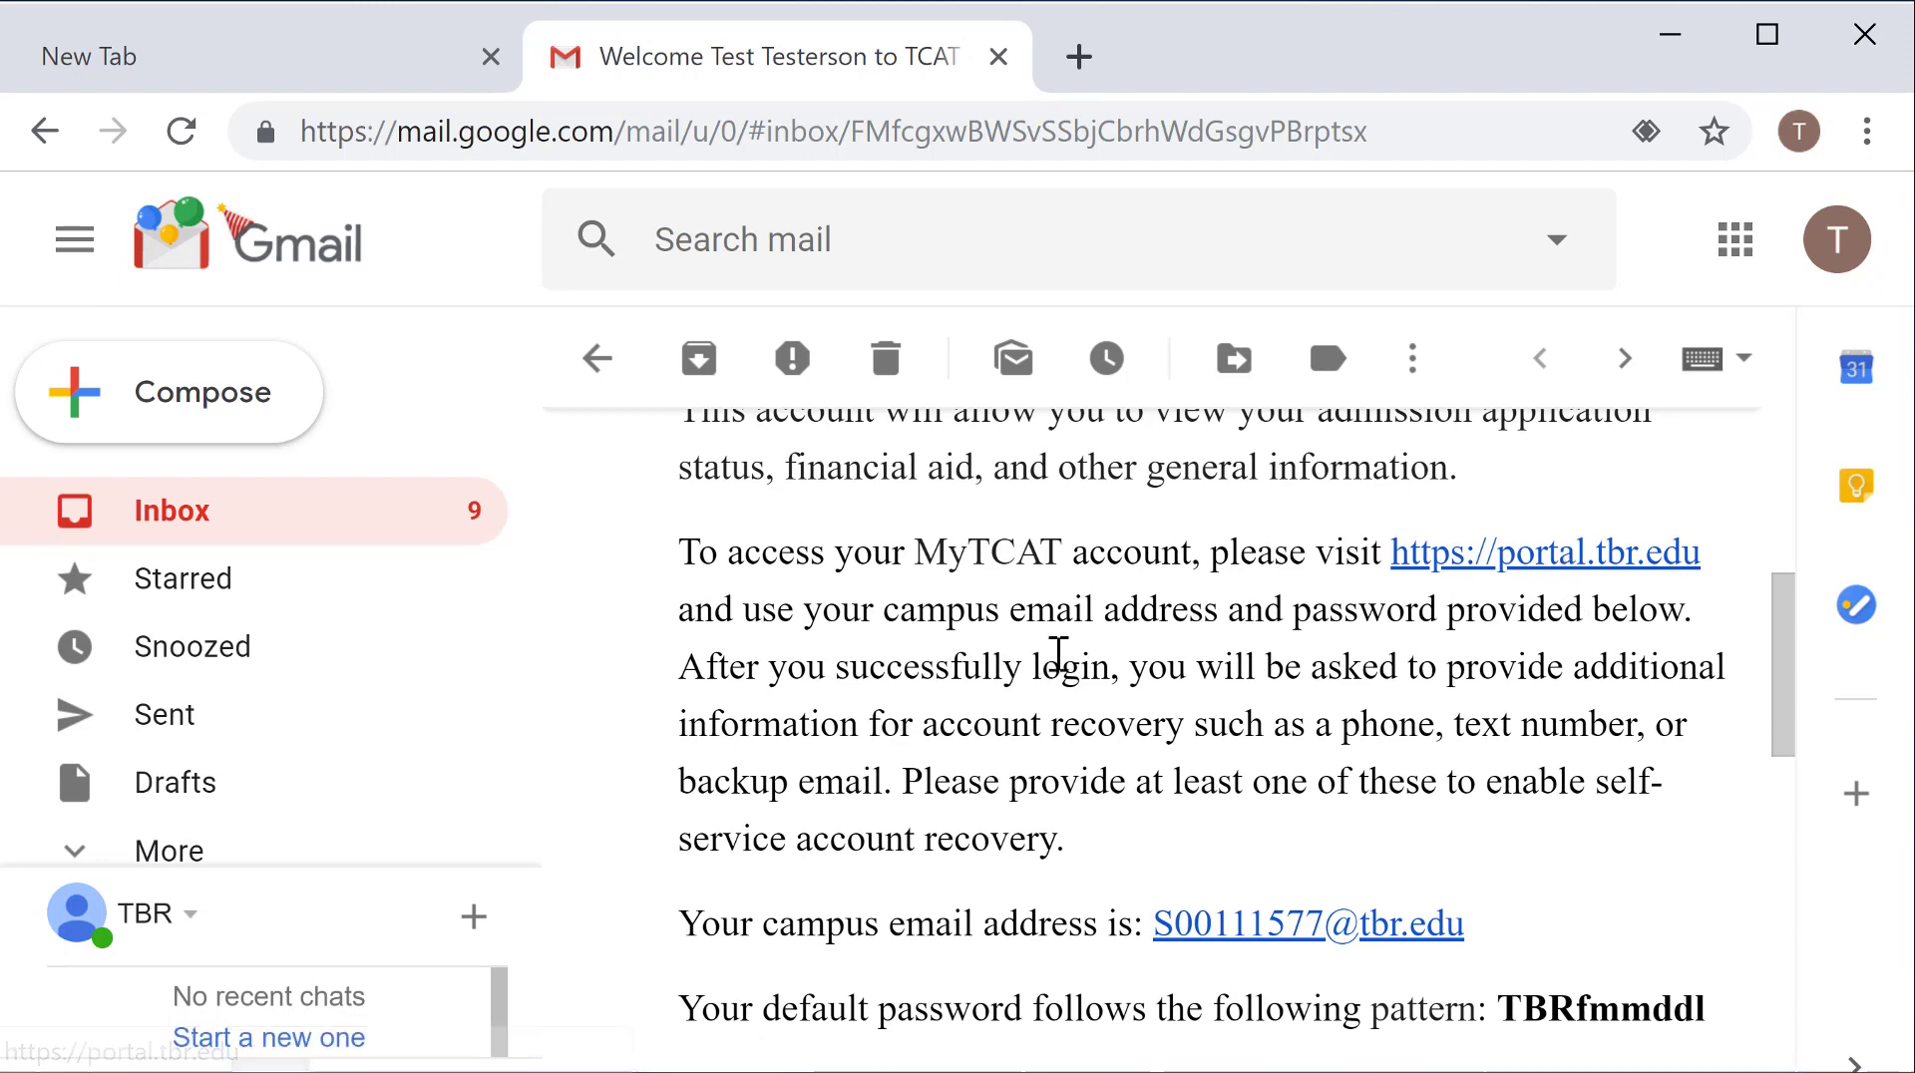
{"action": "scroll", "coordinate": [1062, 656], "scroll_direction": "down", "scroll_amount": 2}
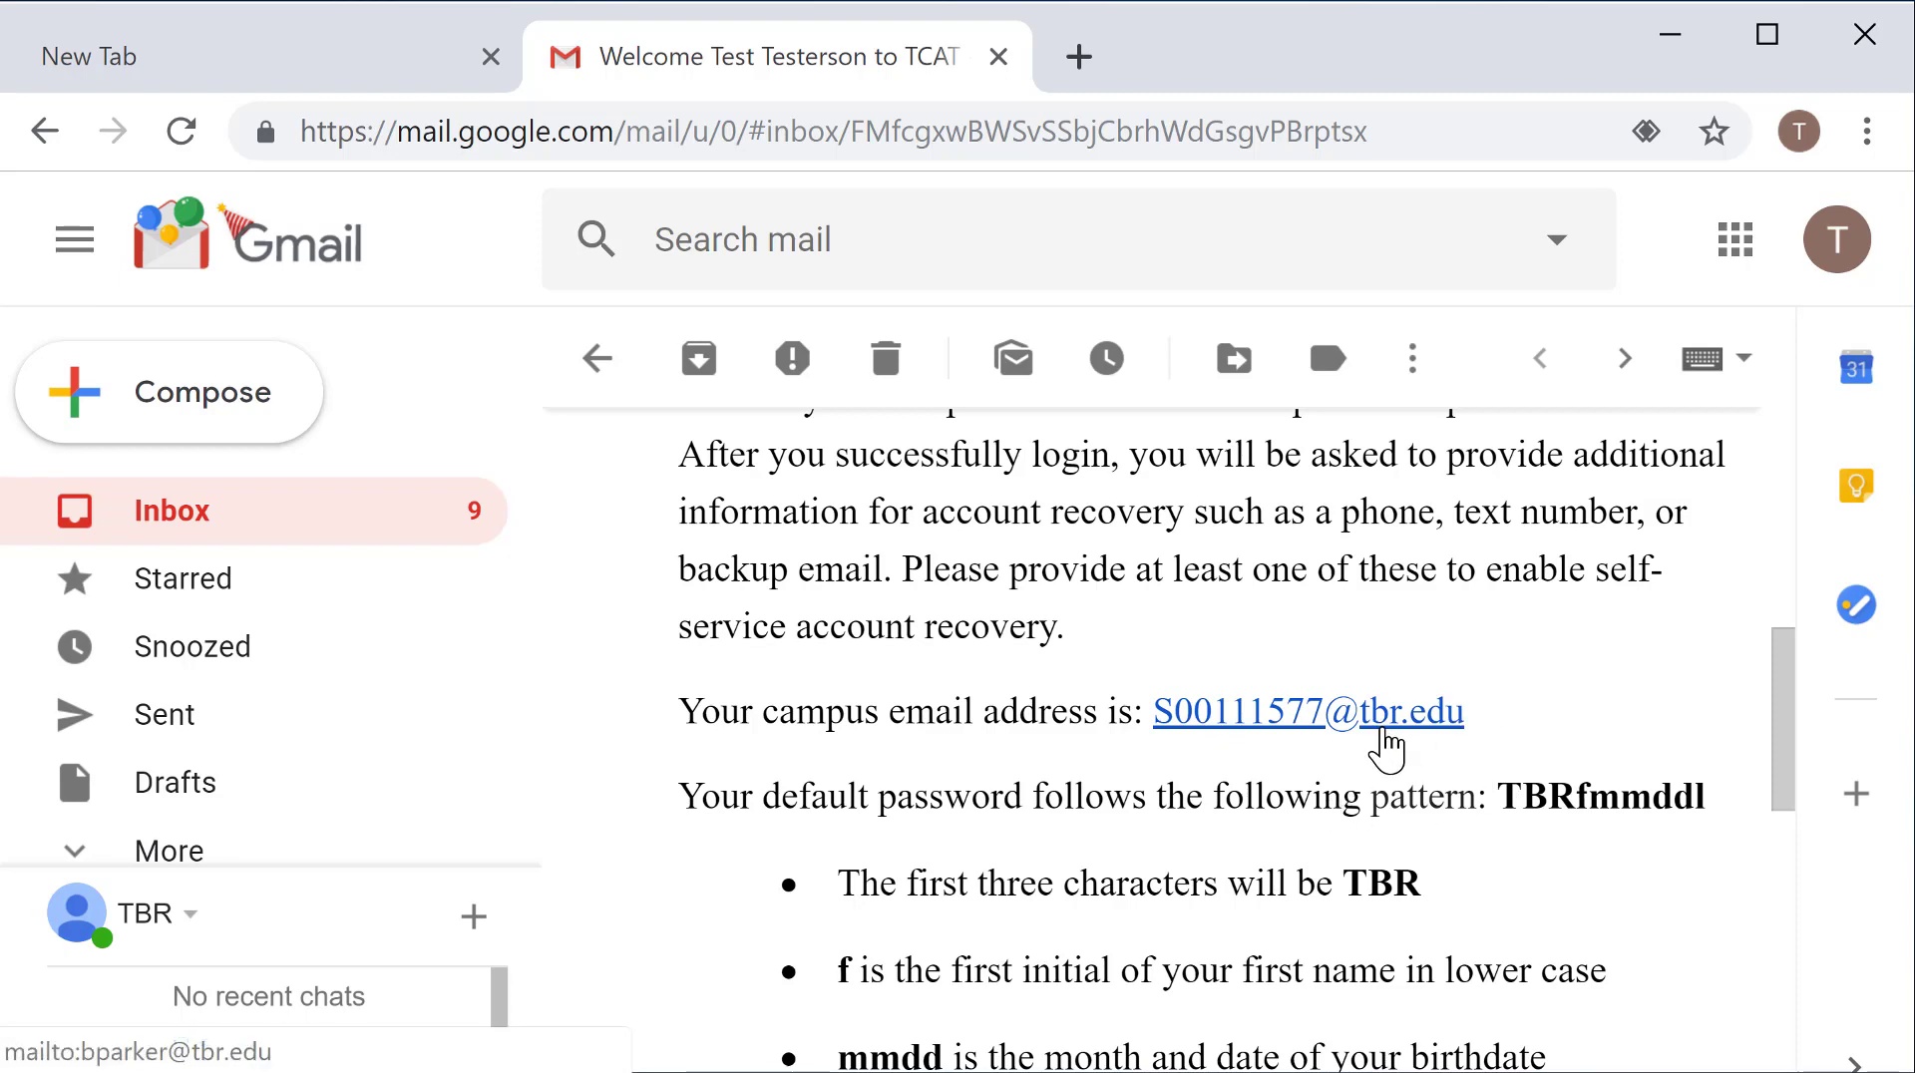
{"action": "scroll", "coordinate": [1381, 748], "scroll_direction": "up", "scroll_amount": 2}
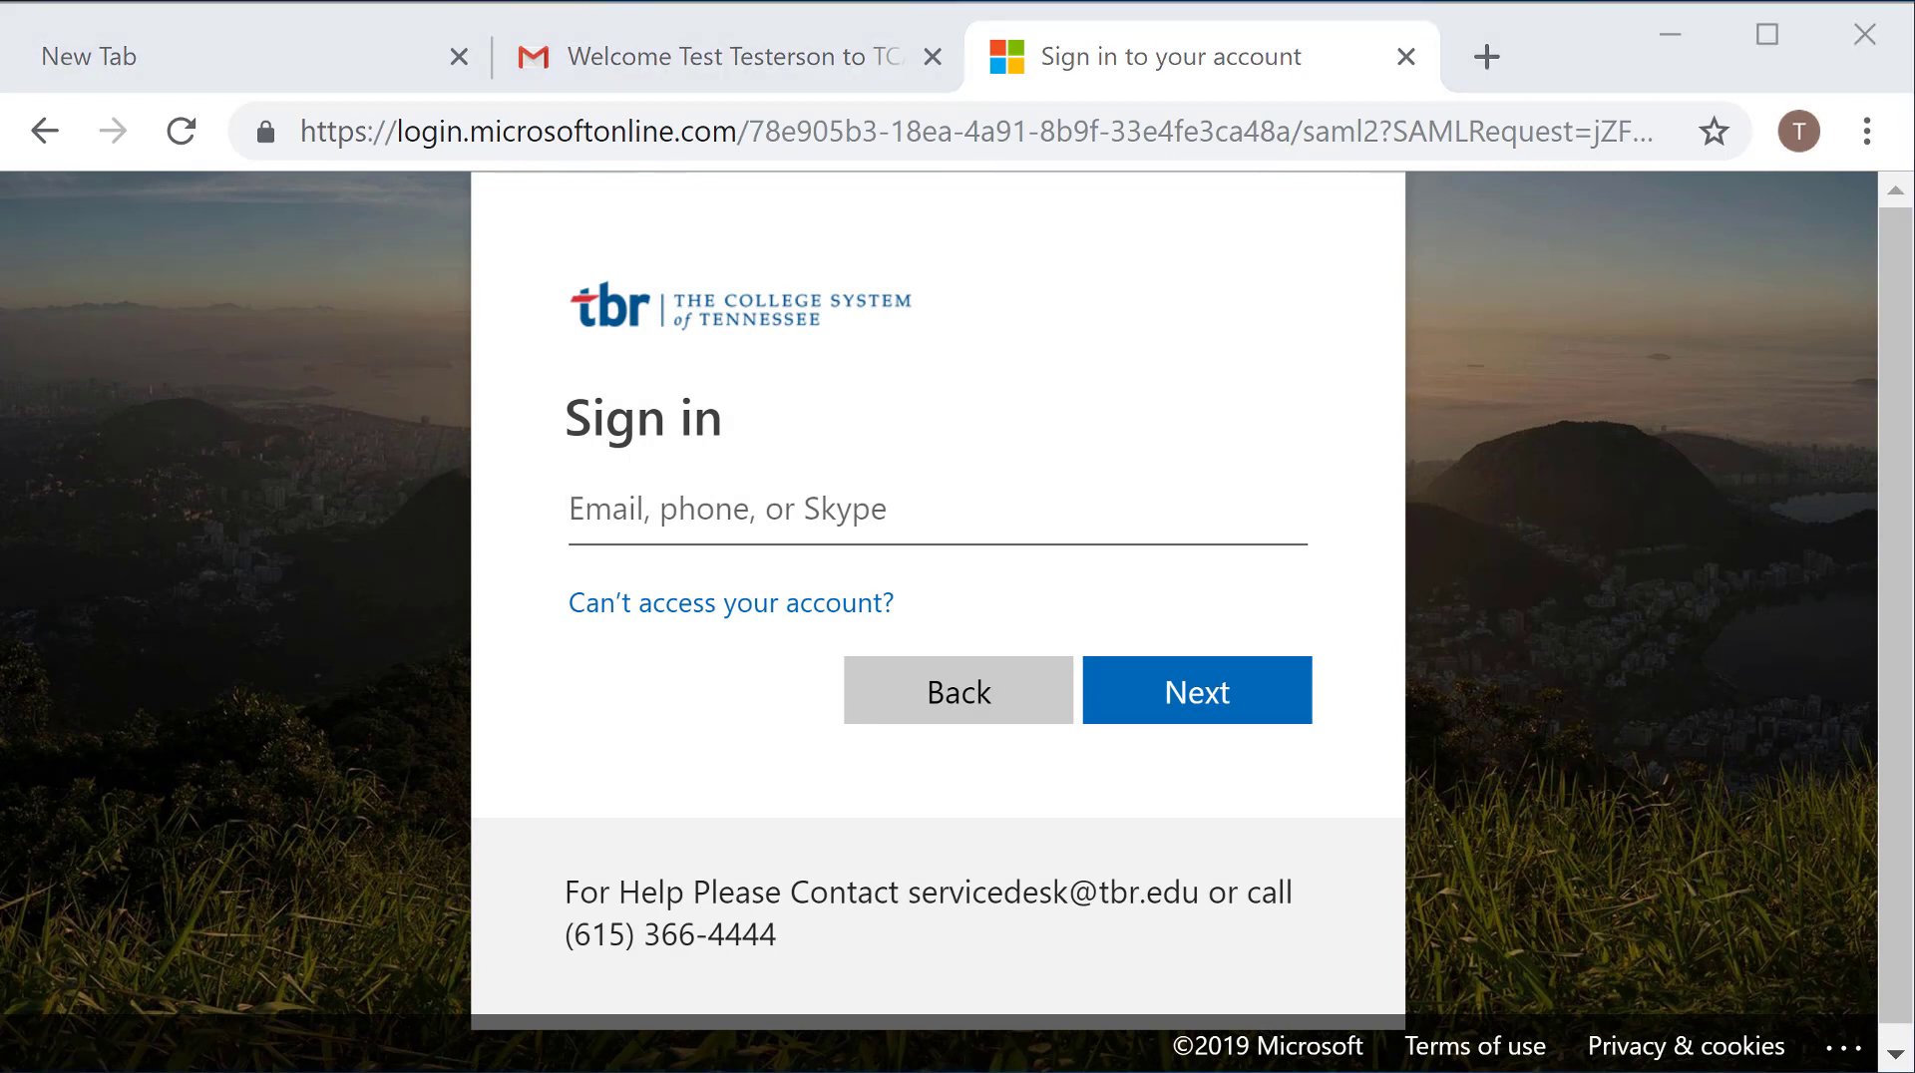
Step: Try signing in with the campus email and default password, then choose 'Forgot my password' after the rejection
{"action": "left_click", "coordinate": [778, 529]}
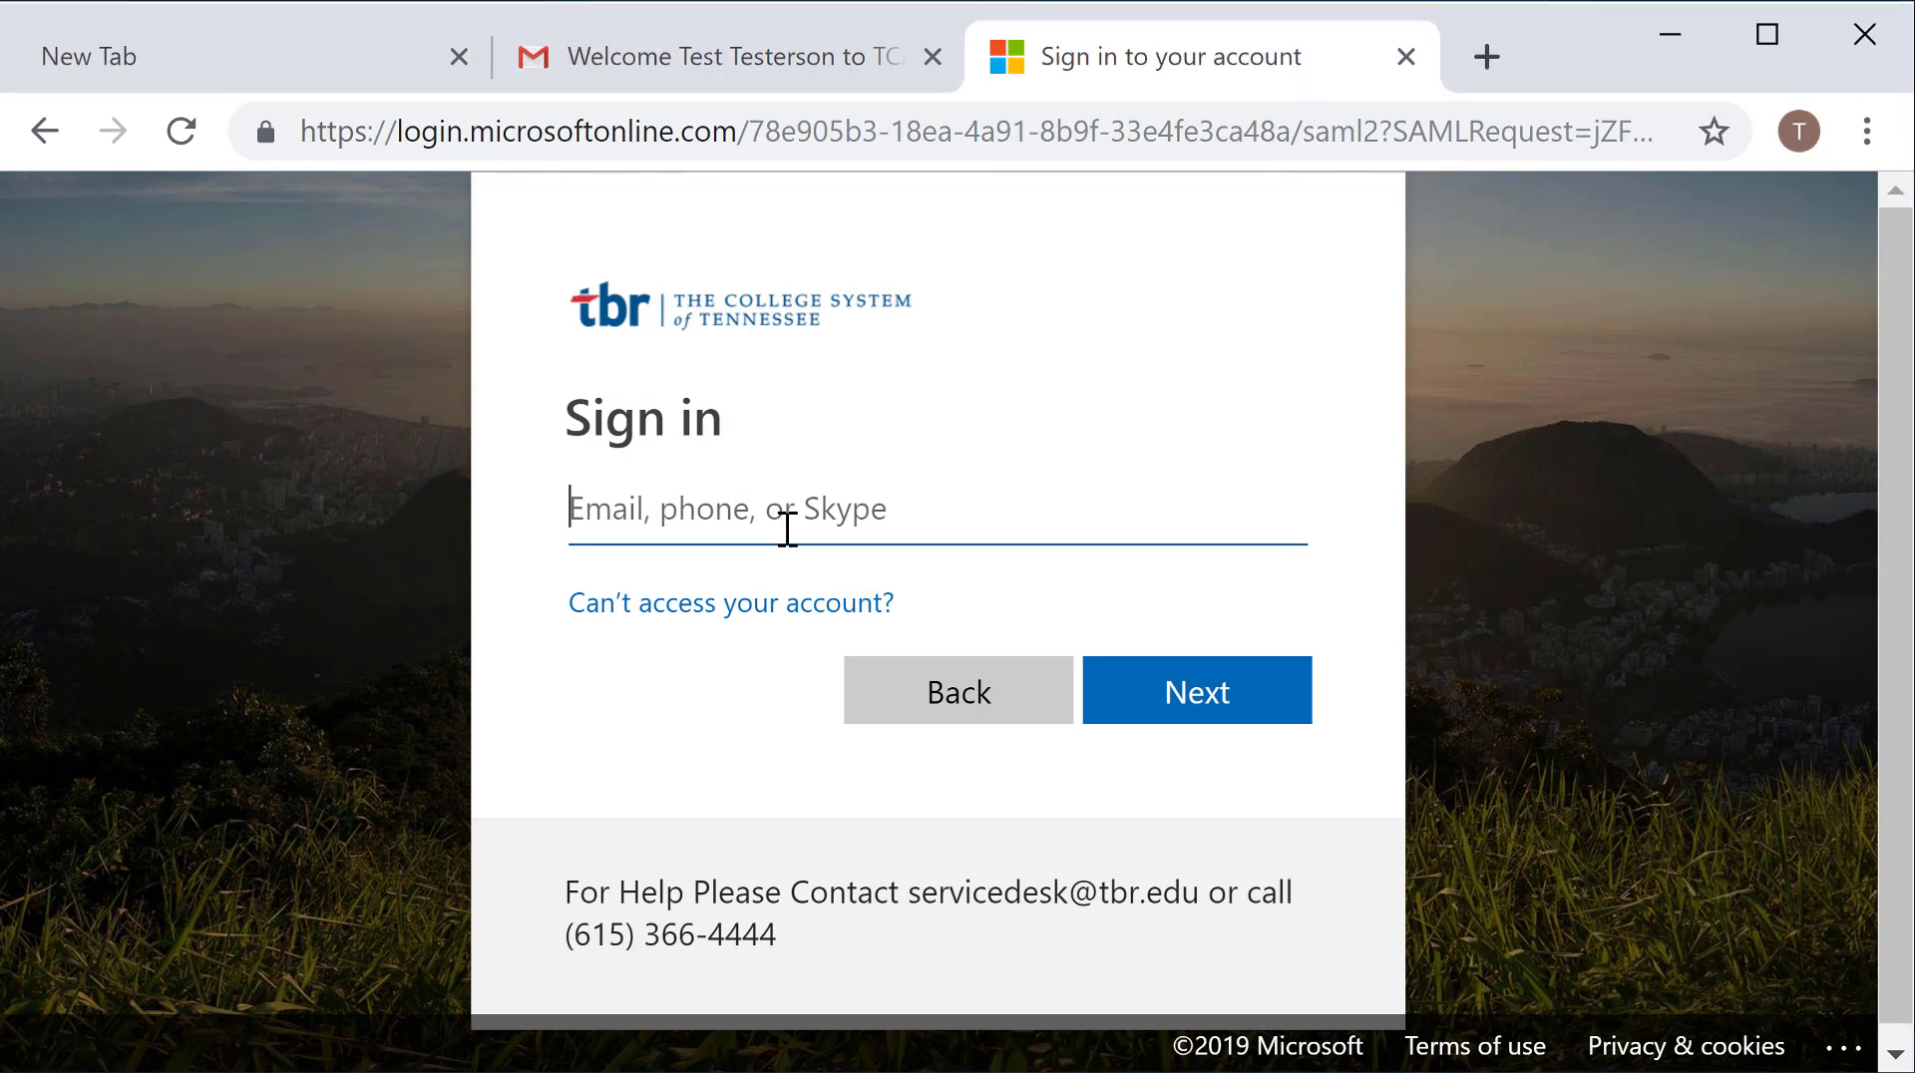
{"action": "key", "text": "ctrl+v"}
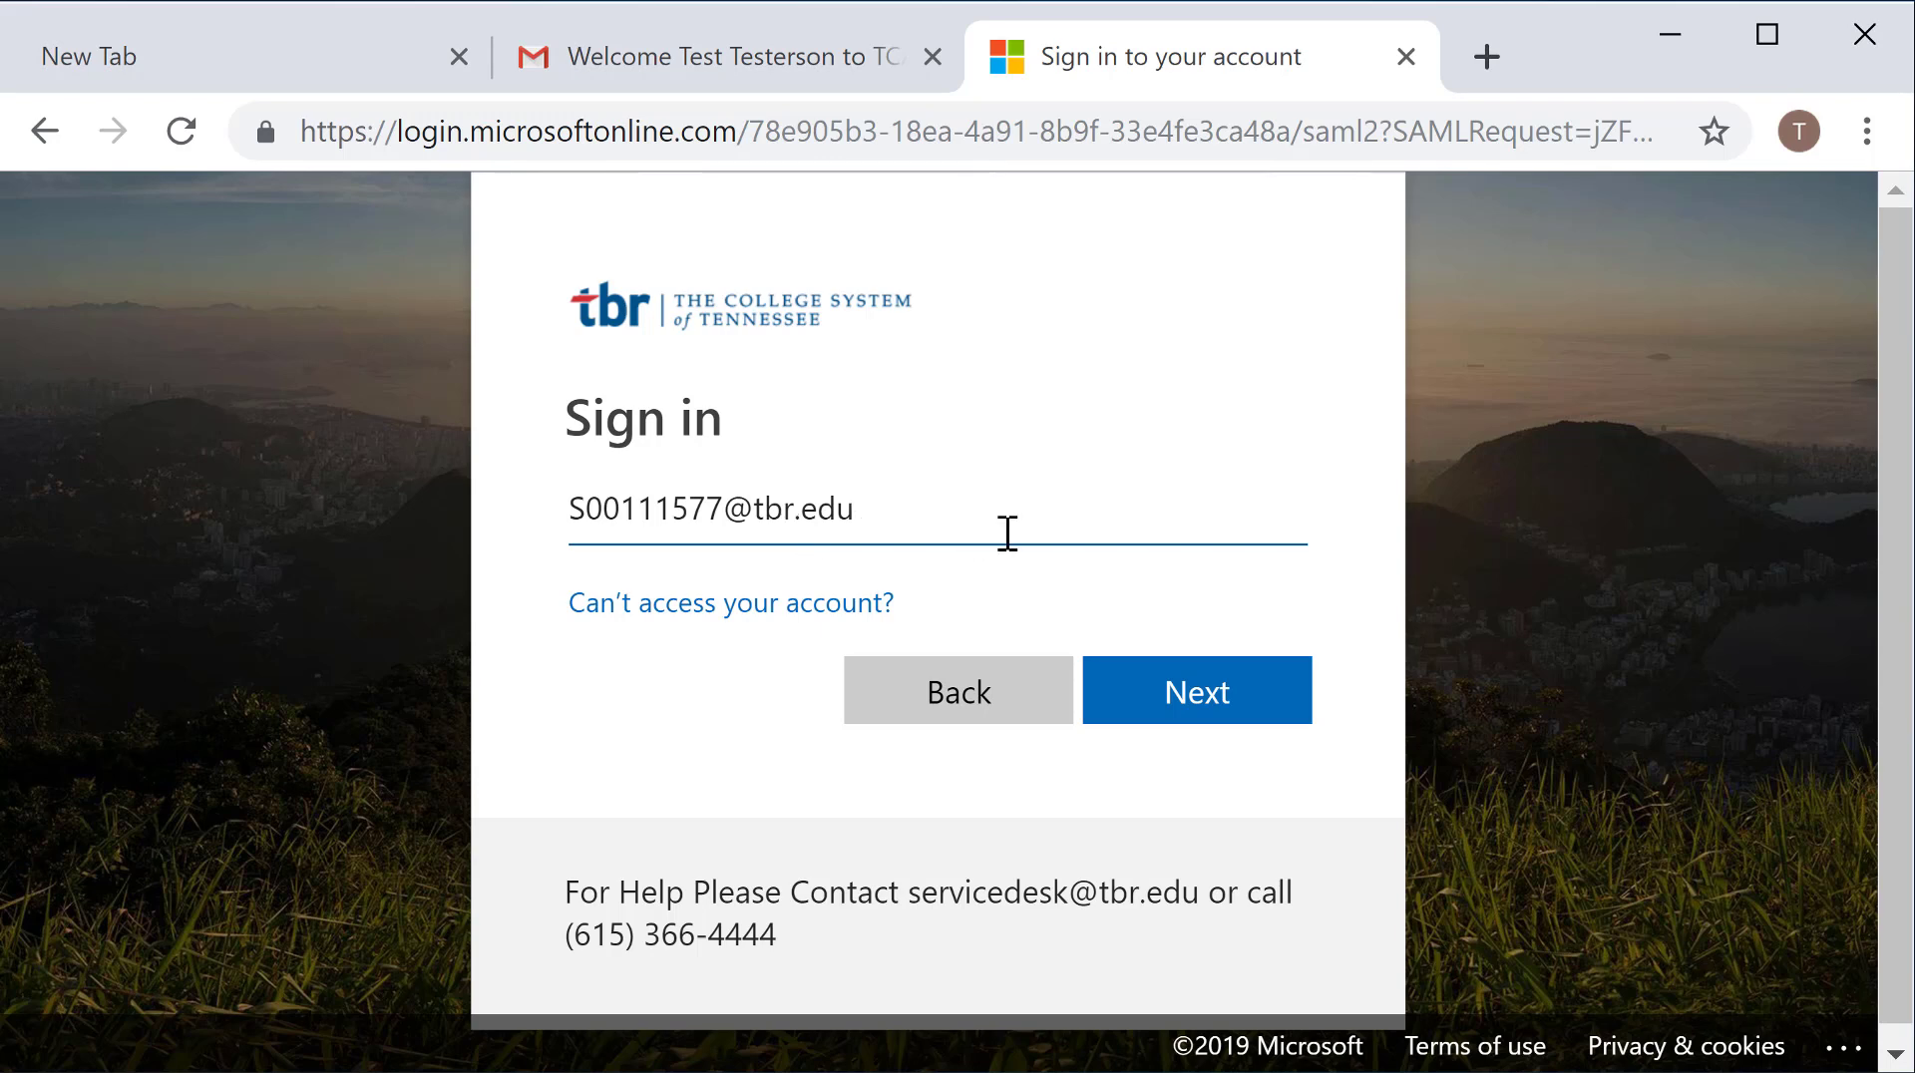
{"action": "left_click", "coordinate": [1190, 711]}
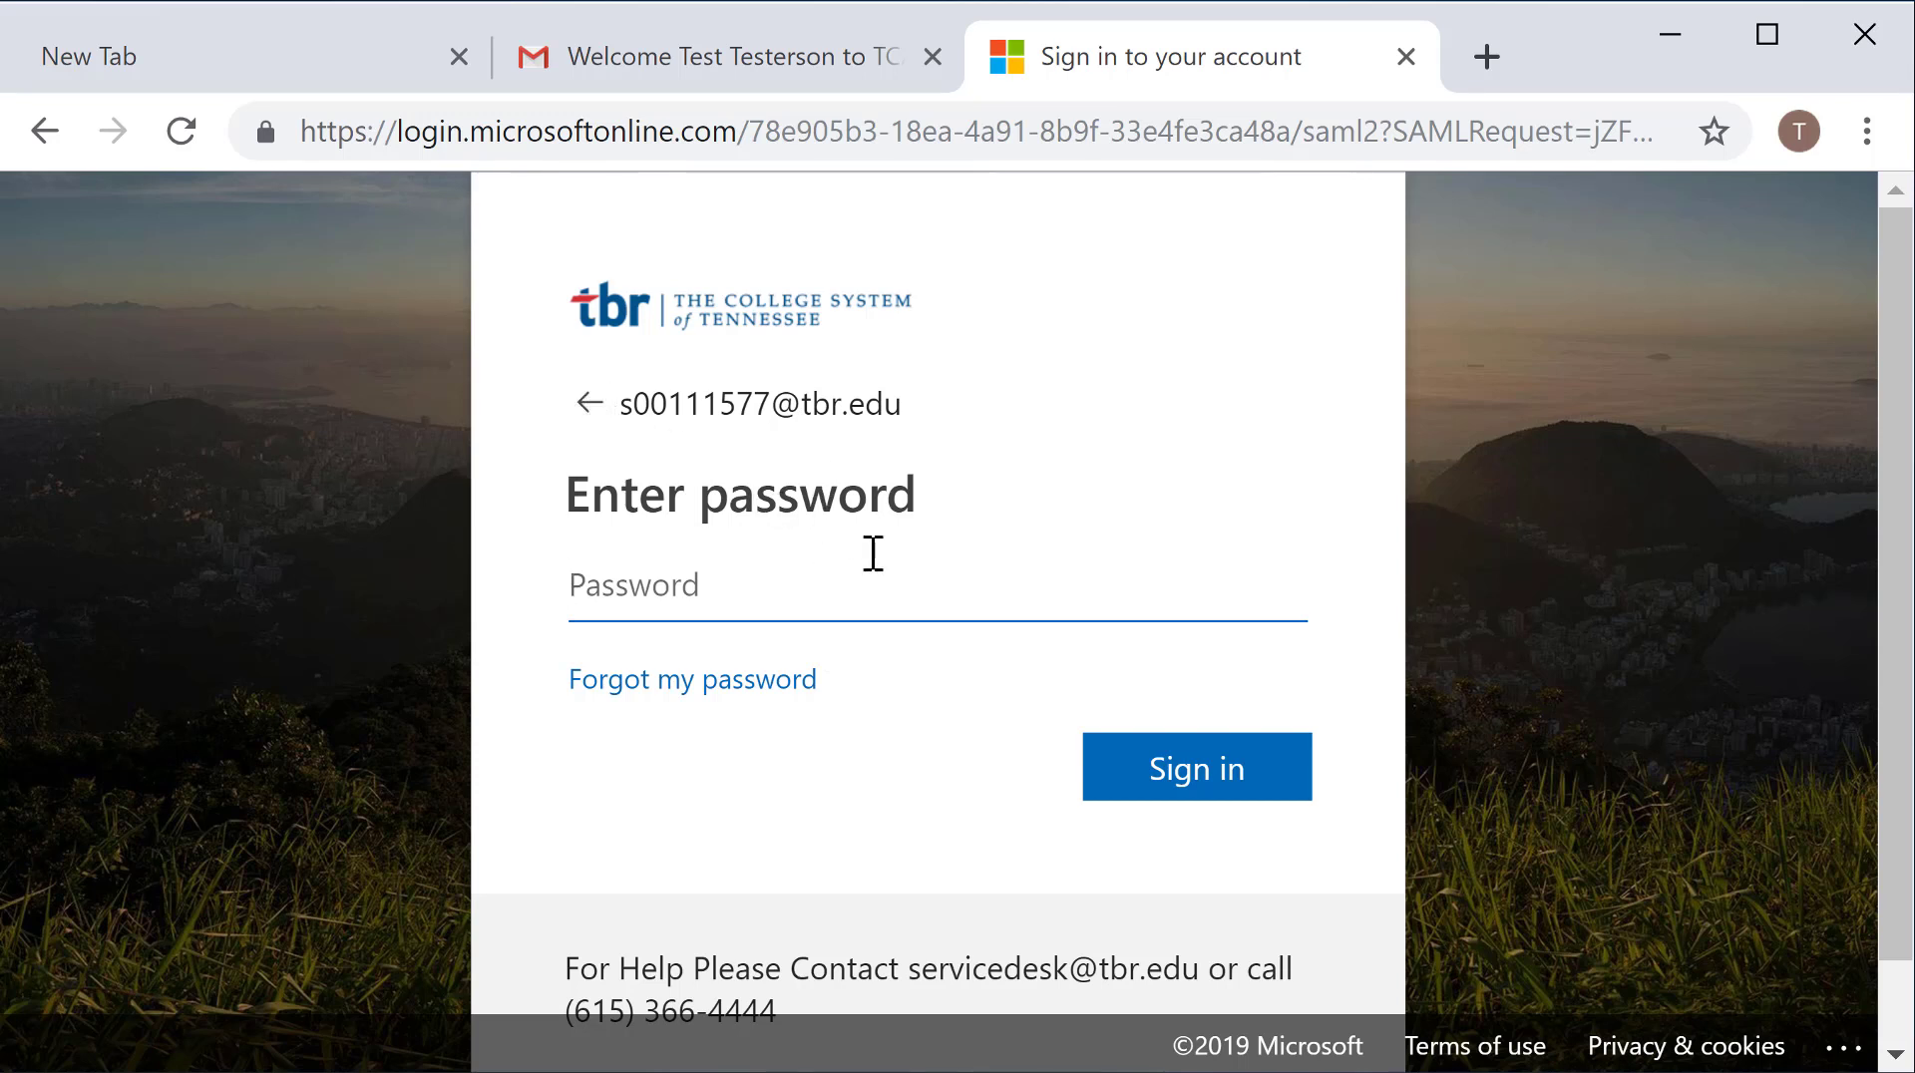
{"action": "key", "text": "ctrl+v"}
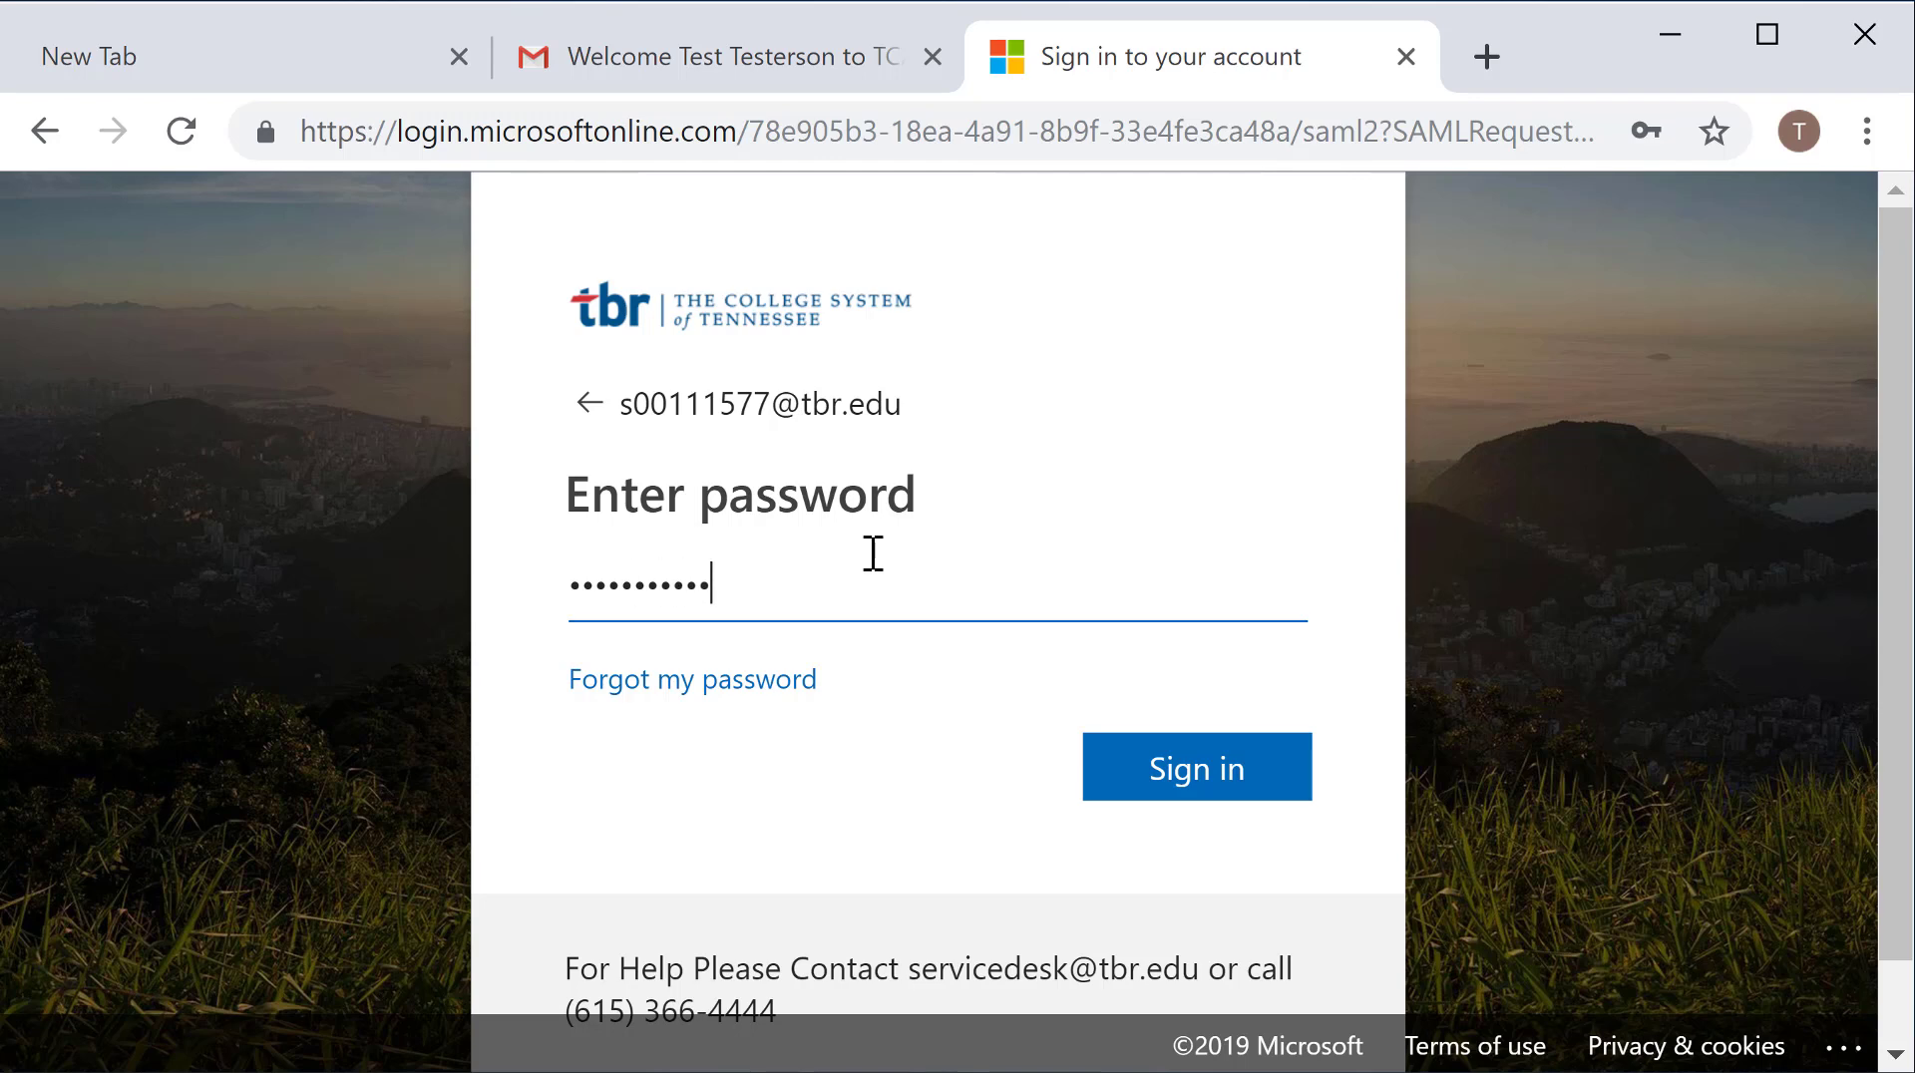
{"action": "key", "text": "Return"}
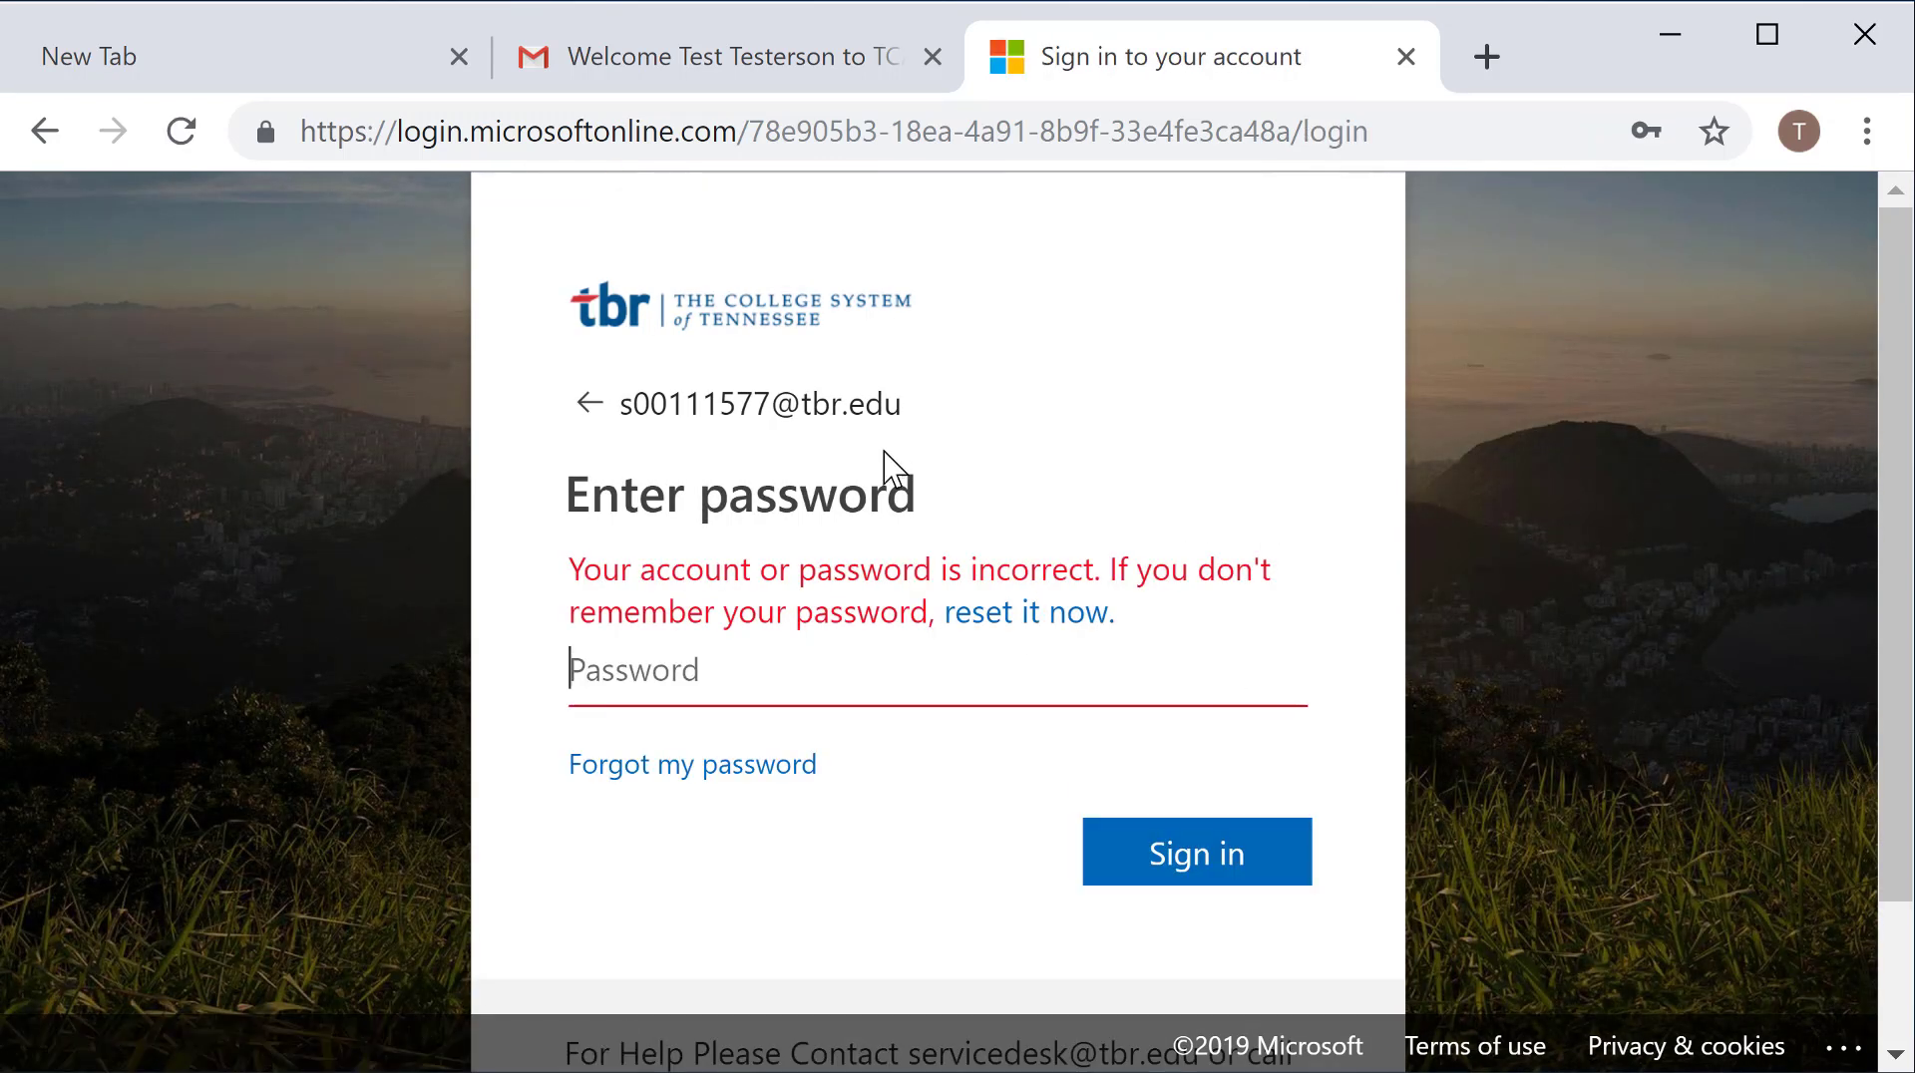
{"action": "left_click", "coordinate": [701, 784]}
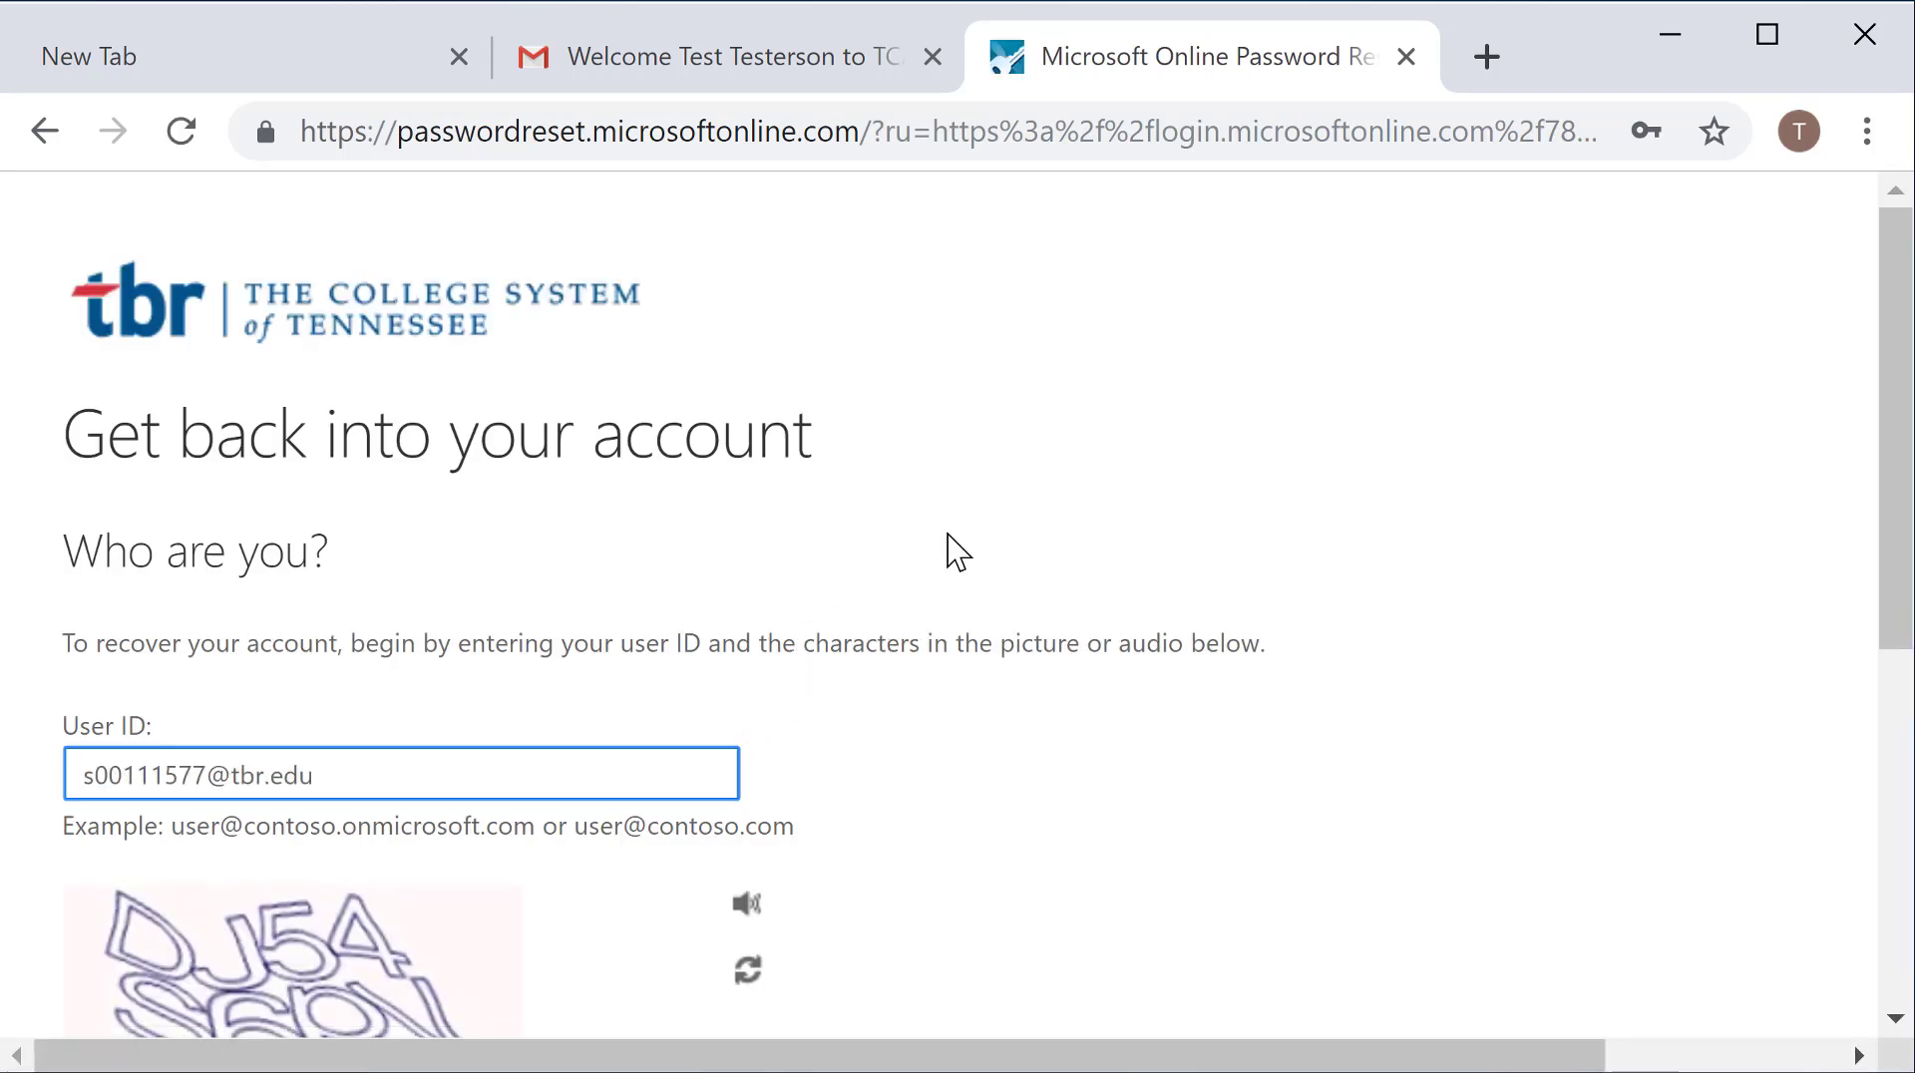
Step: Enter the characters from the captcha picture and submit the account recovery details
{"action": "scroll", "coordinate": [1031, 594], "scroll_direction": "down", "scroll_amount": 2}
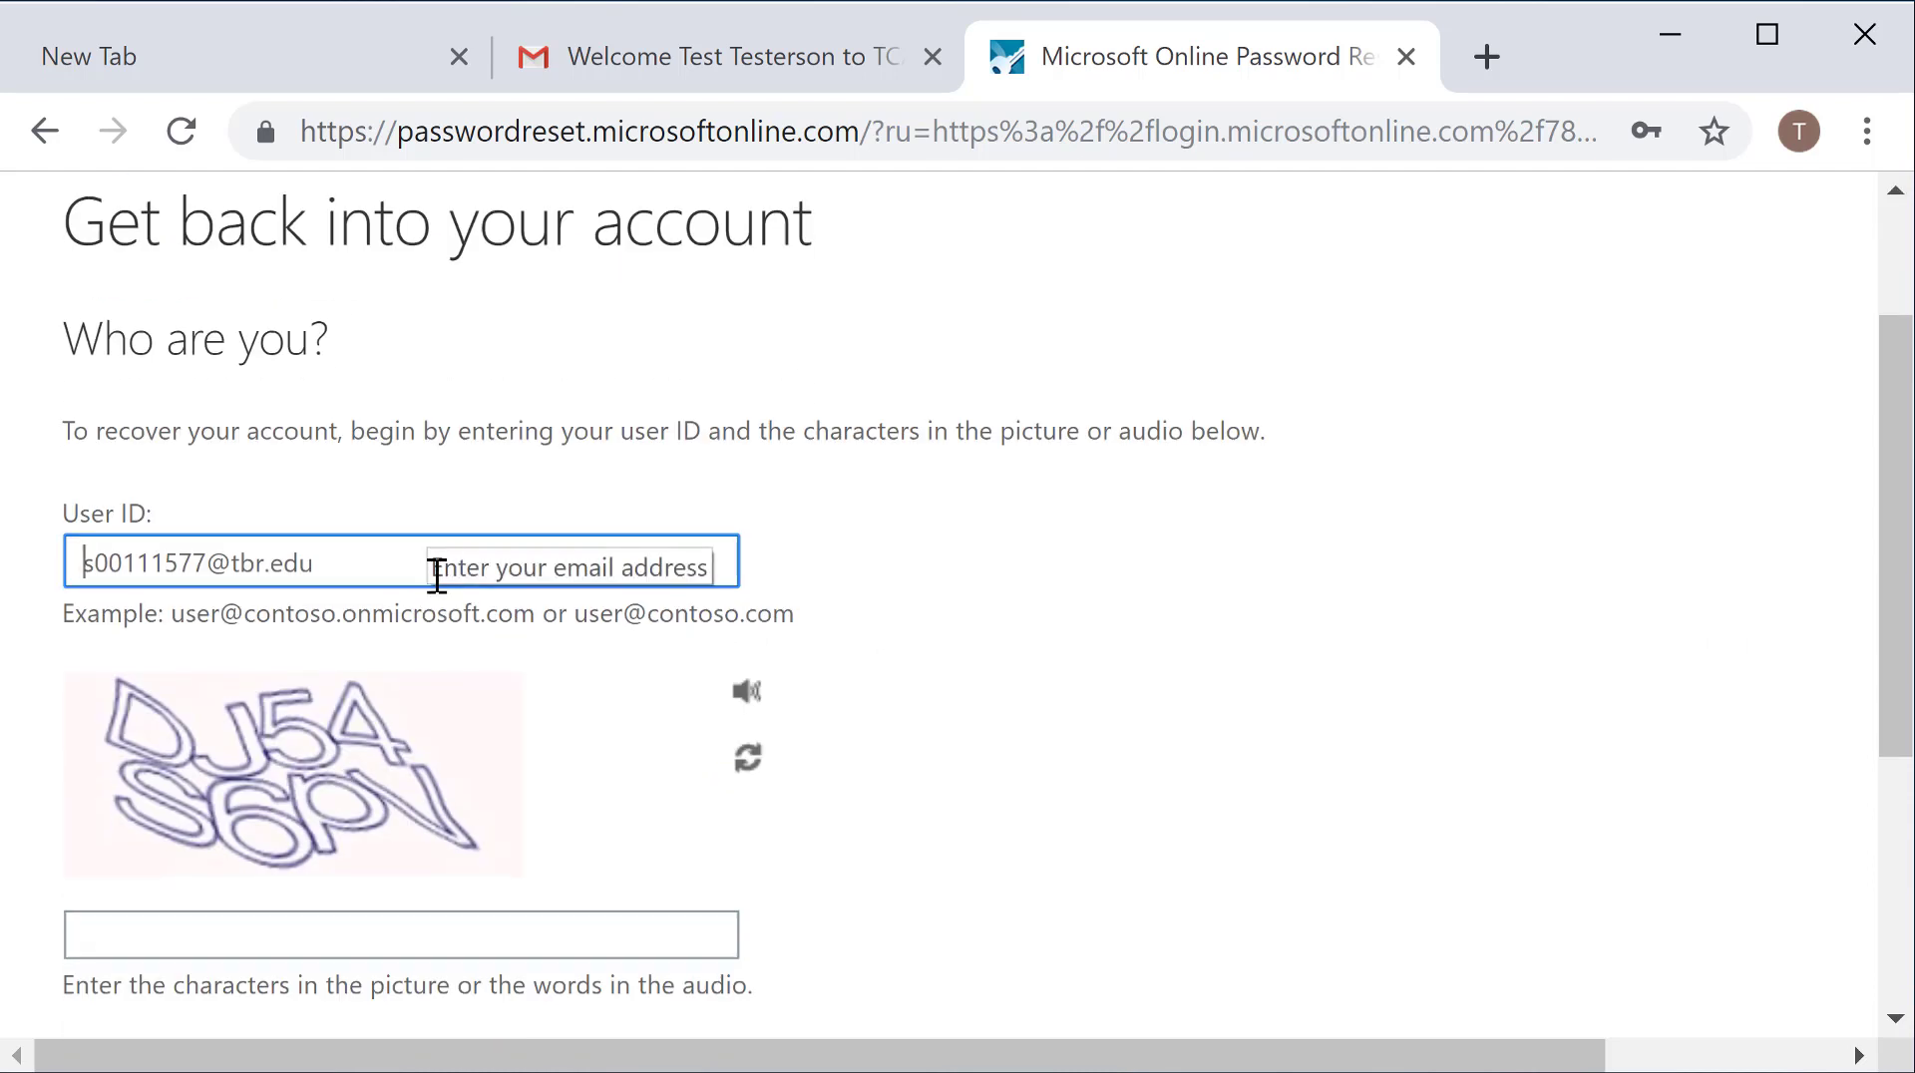
{"action": "scroll", "coordinate": [483, 598], "scroll_direction": "down", "scroll_amount": 2}
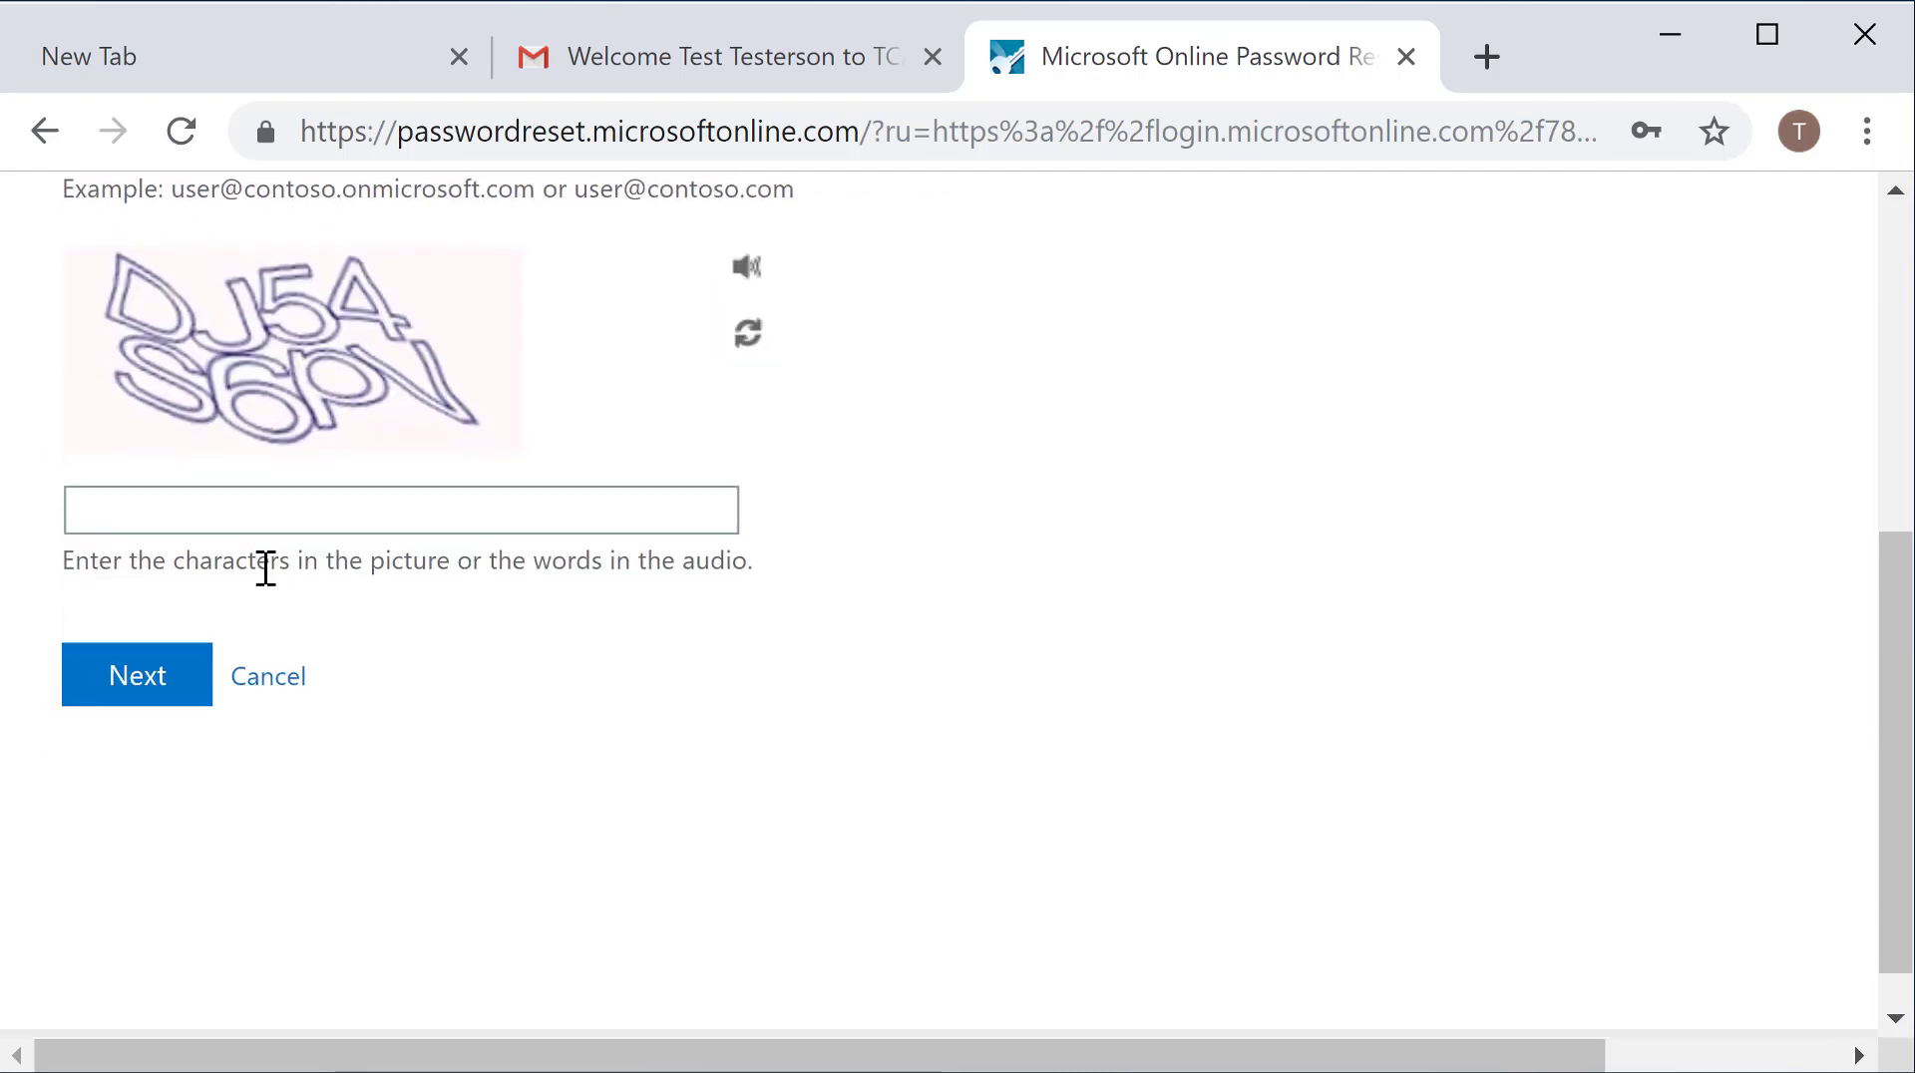
{"action": "scroll", "coordinate": [339, 489], "scroll_direction": "up", "scroll_amount": 2}
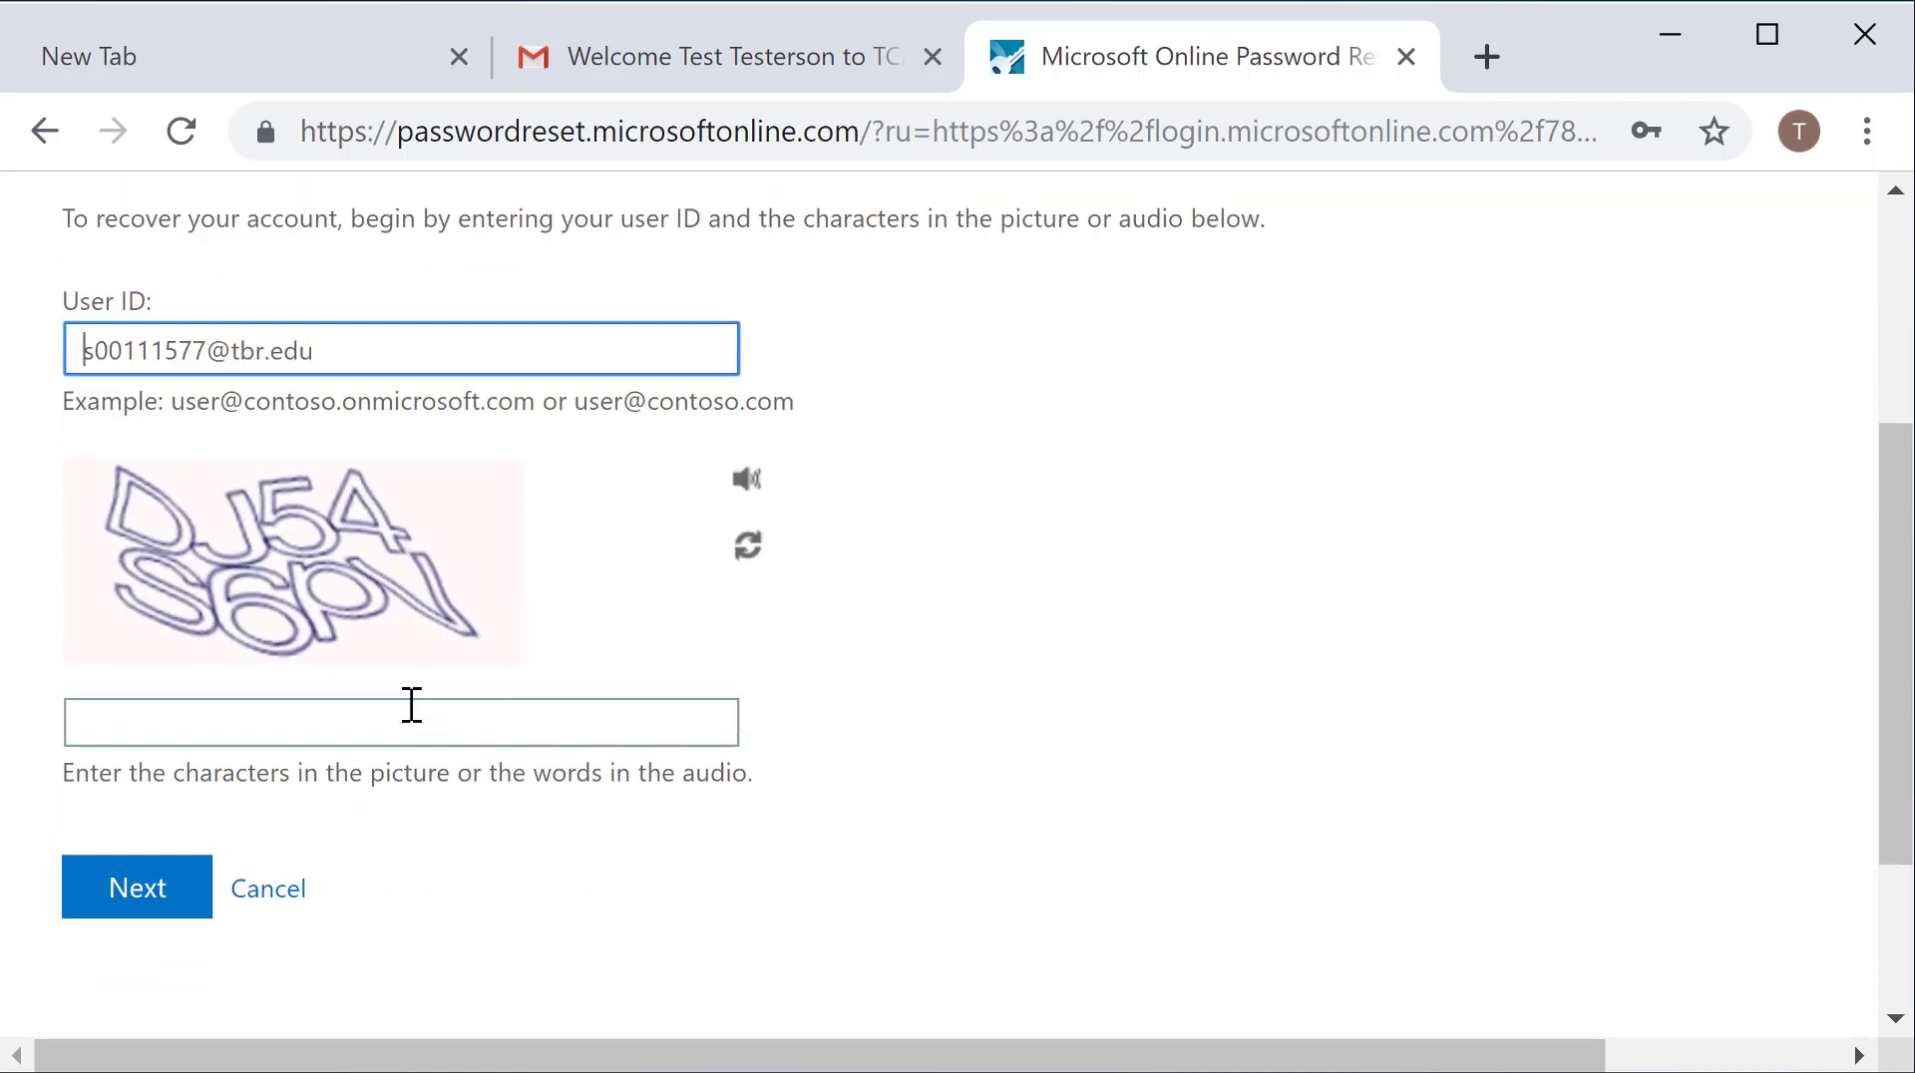
{"action": "left_click", "coordinate": [295, 720]}
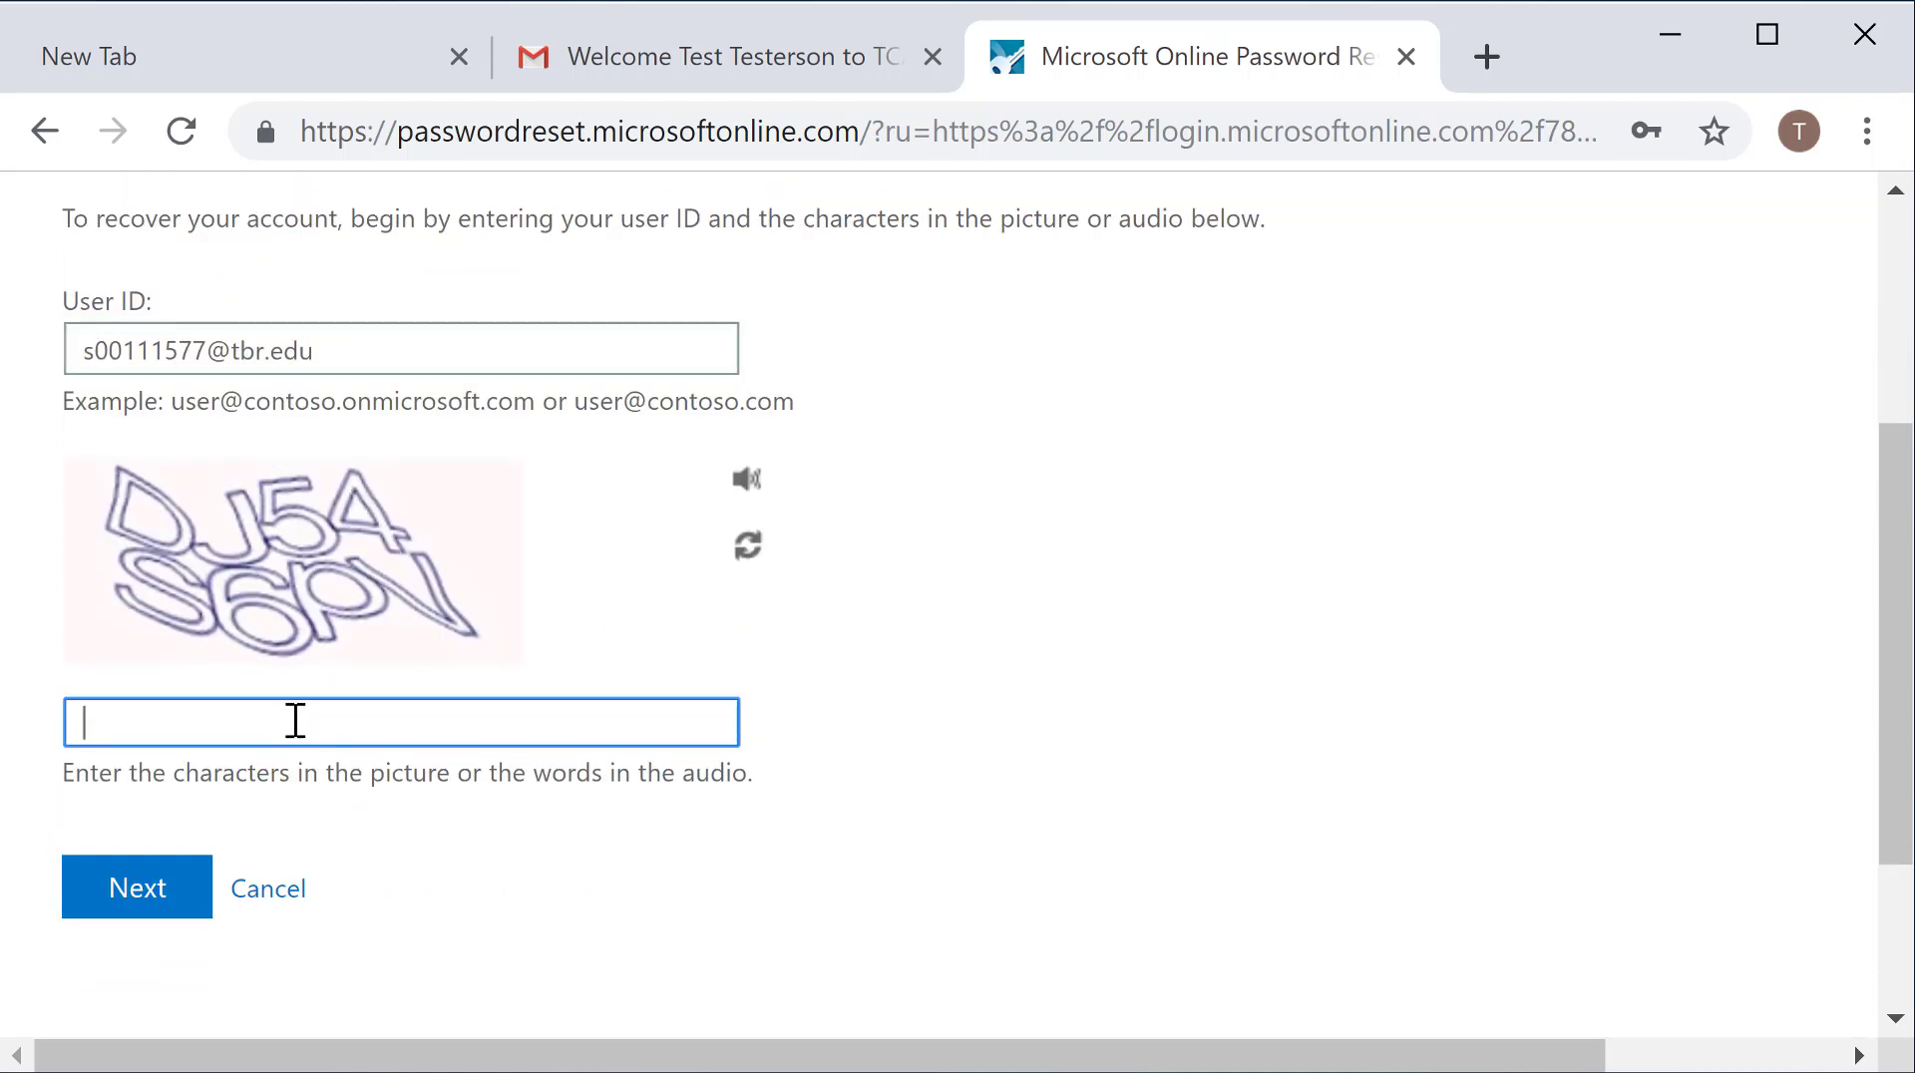
{"action": "type", "text": "dj54s6pv"}
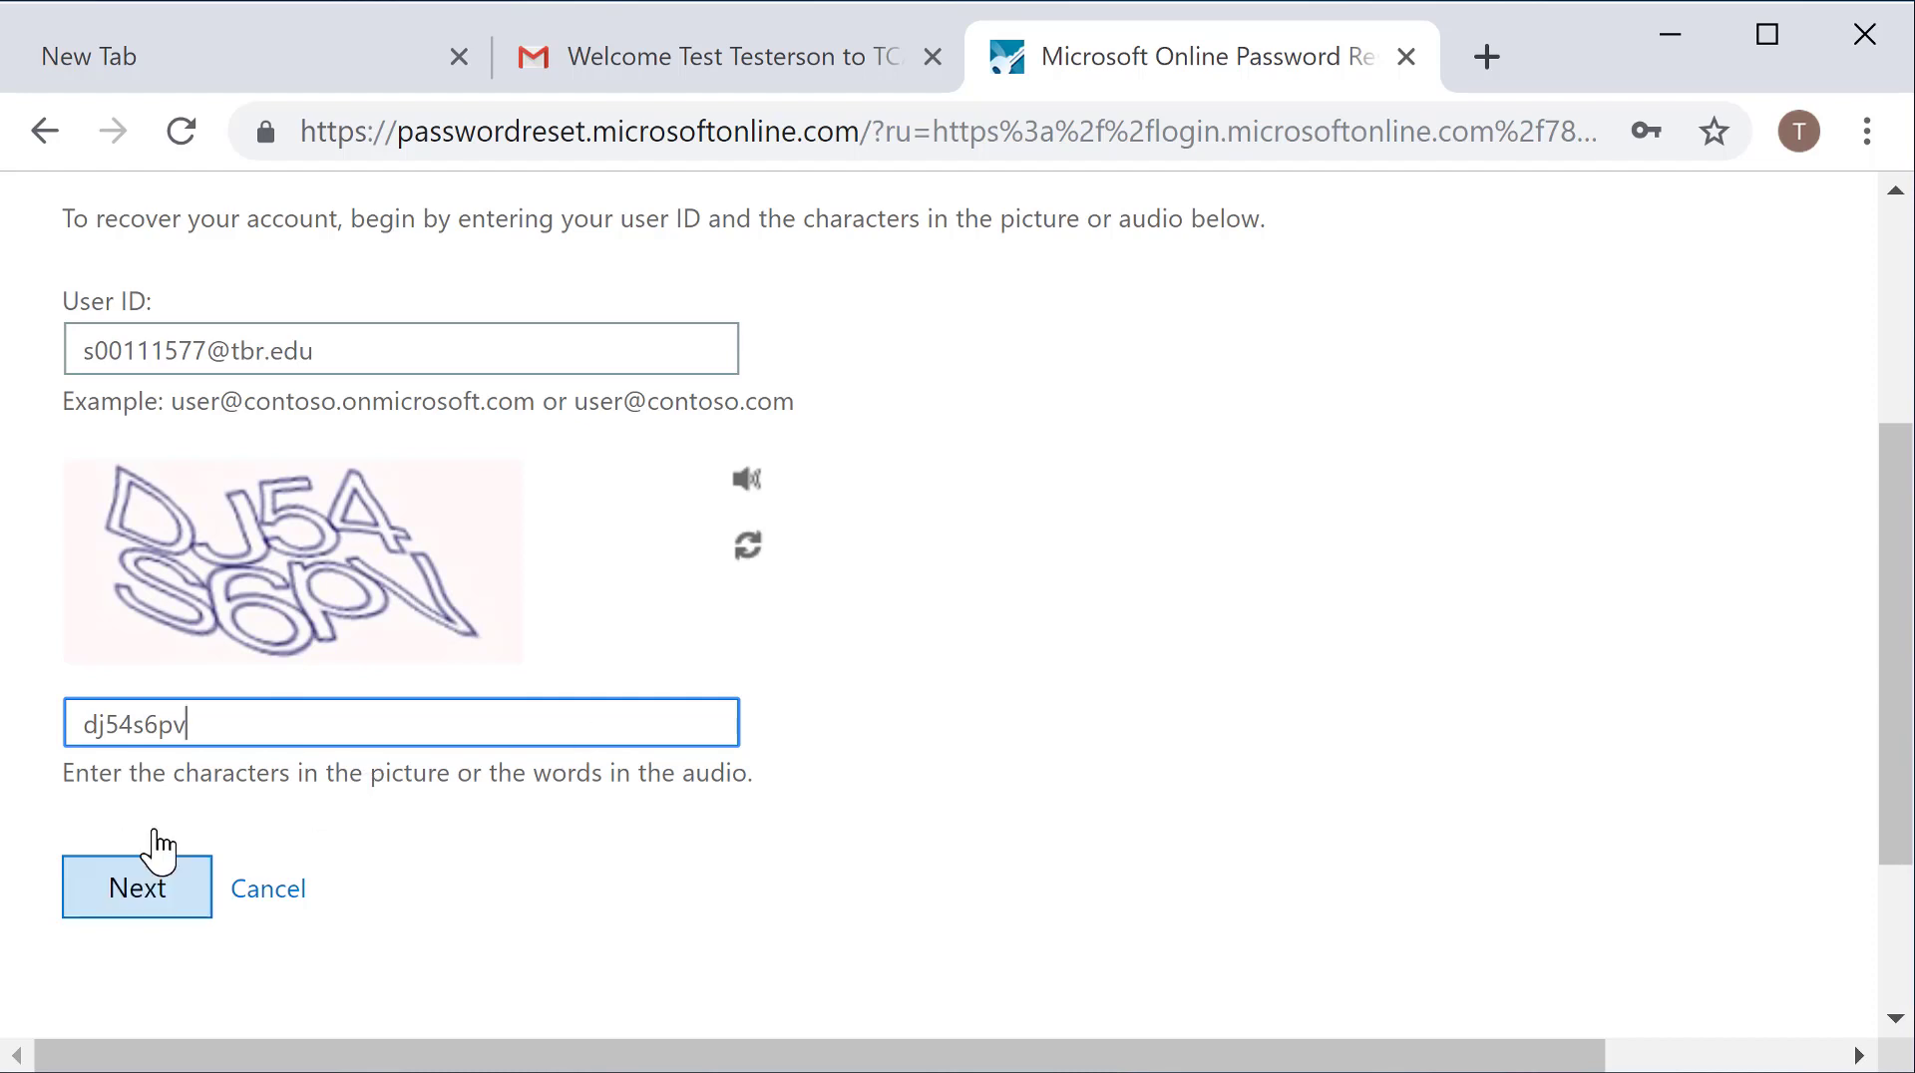
{"action": "left_click", "coordinate": [150, 901]}
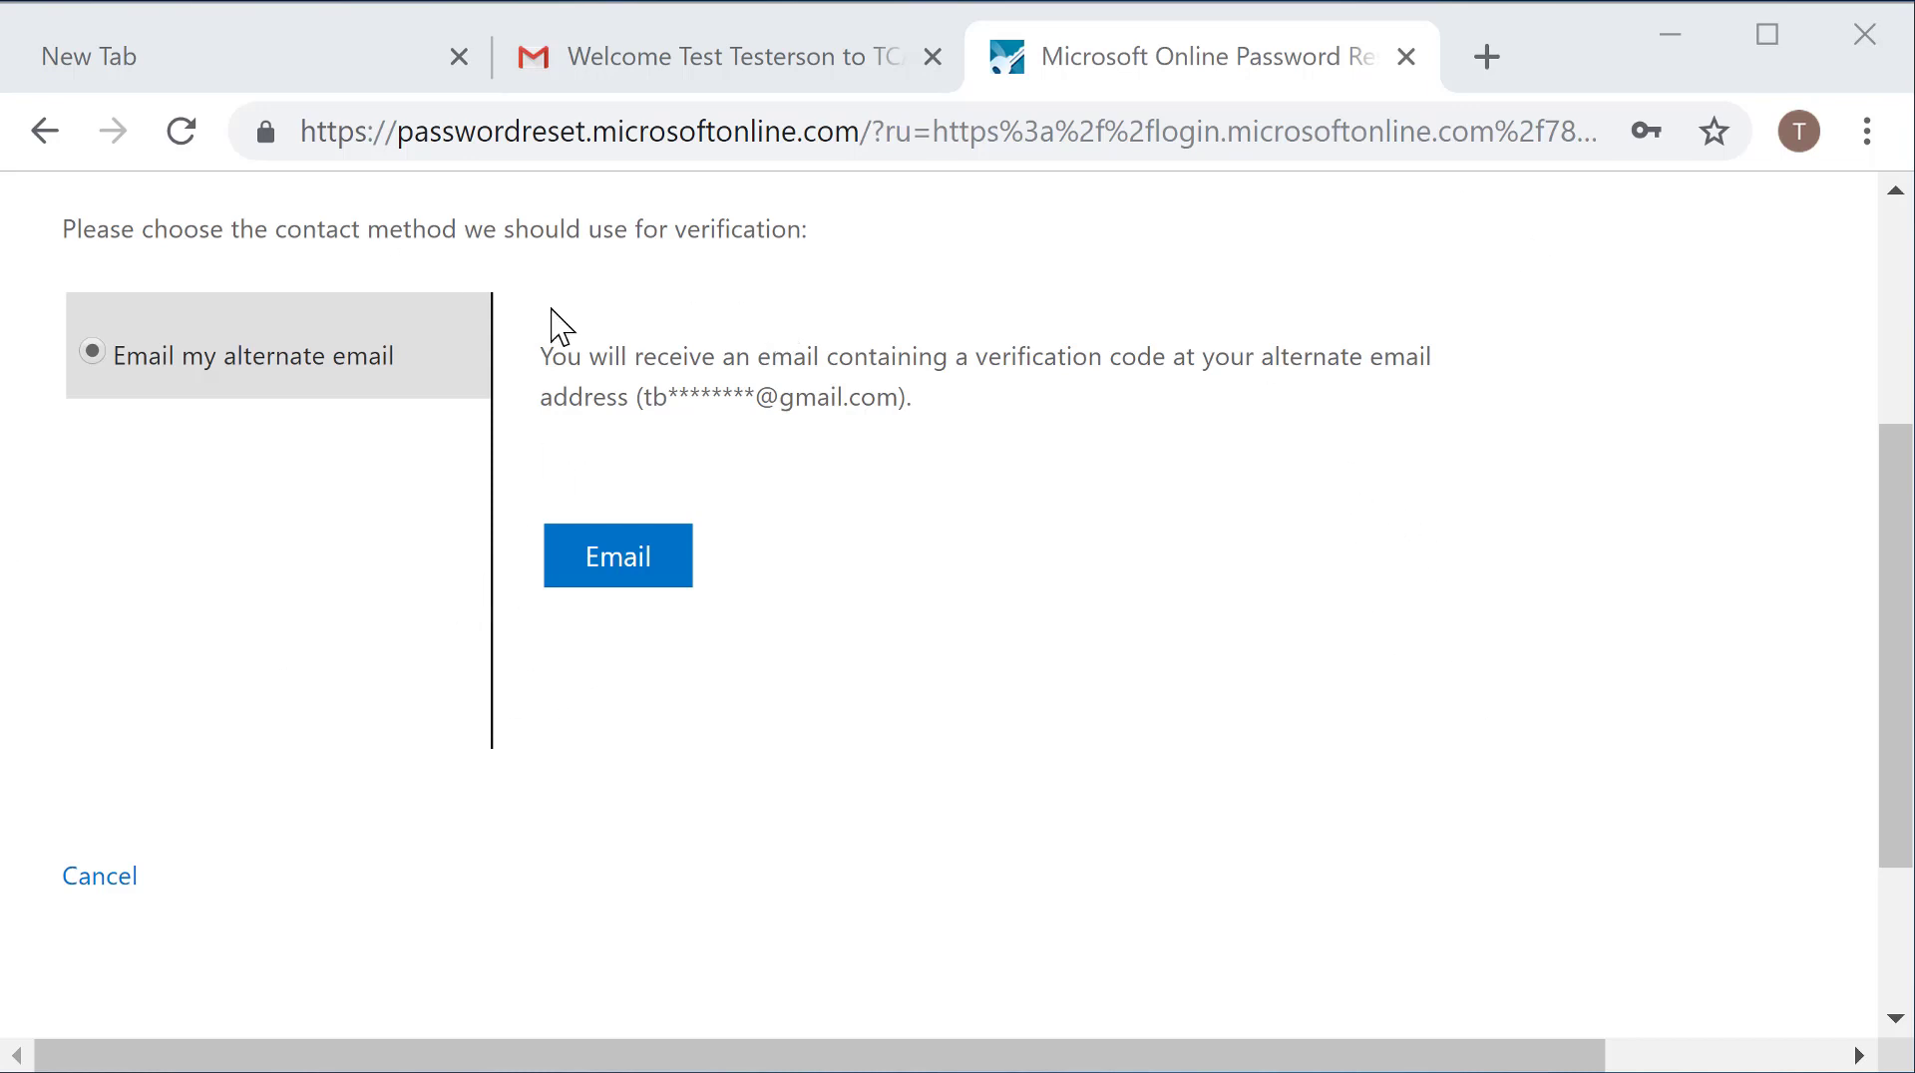
Step: Have a verification code emailed to the alternate address, then return to the Gmail tab
{"action": "left_click", "coordinate": [625, 564]}
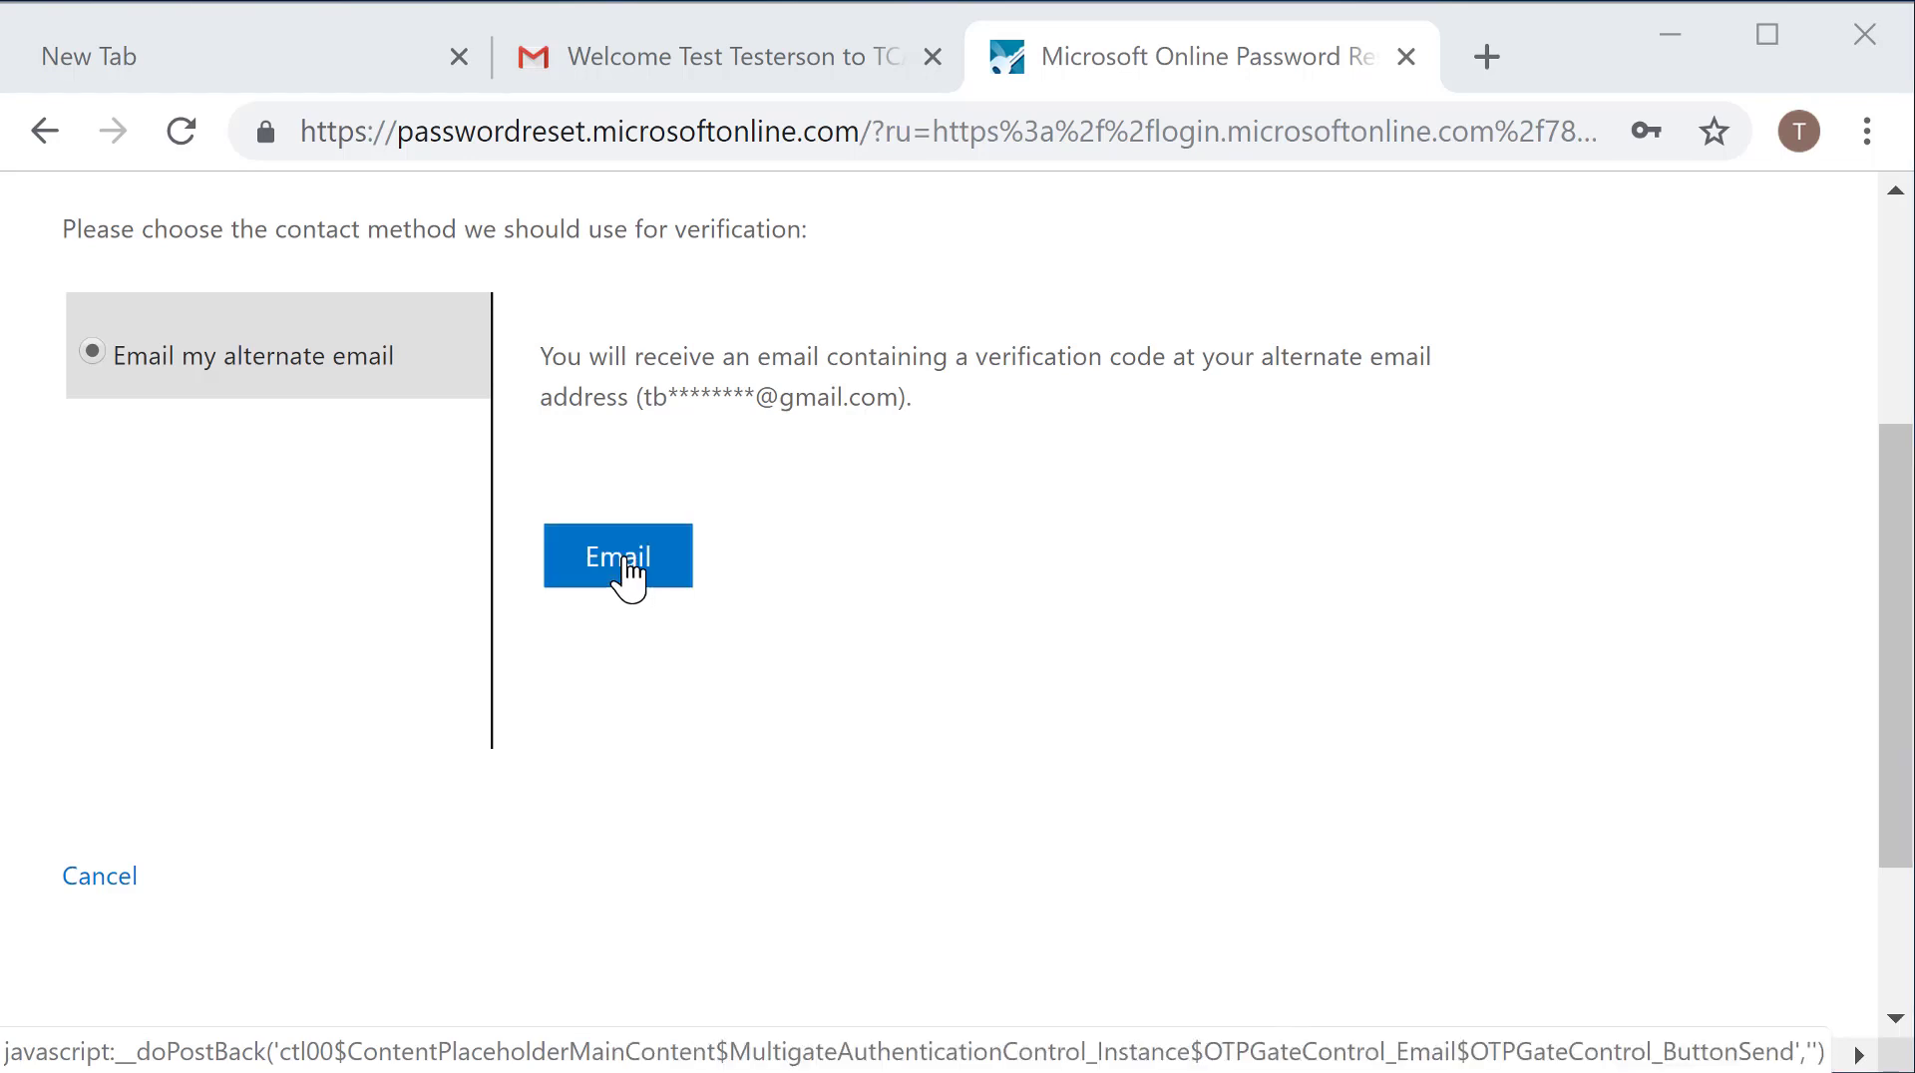
{"action": "scroll", "coordinate": [697, 452], "scroll_direction": "down", "scroll_amount": 2}
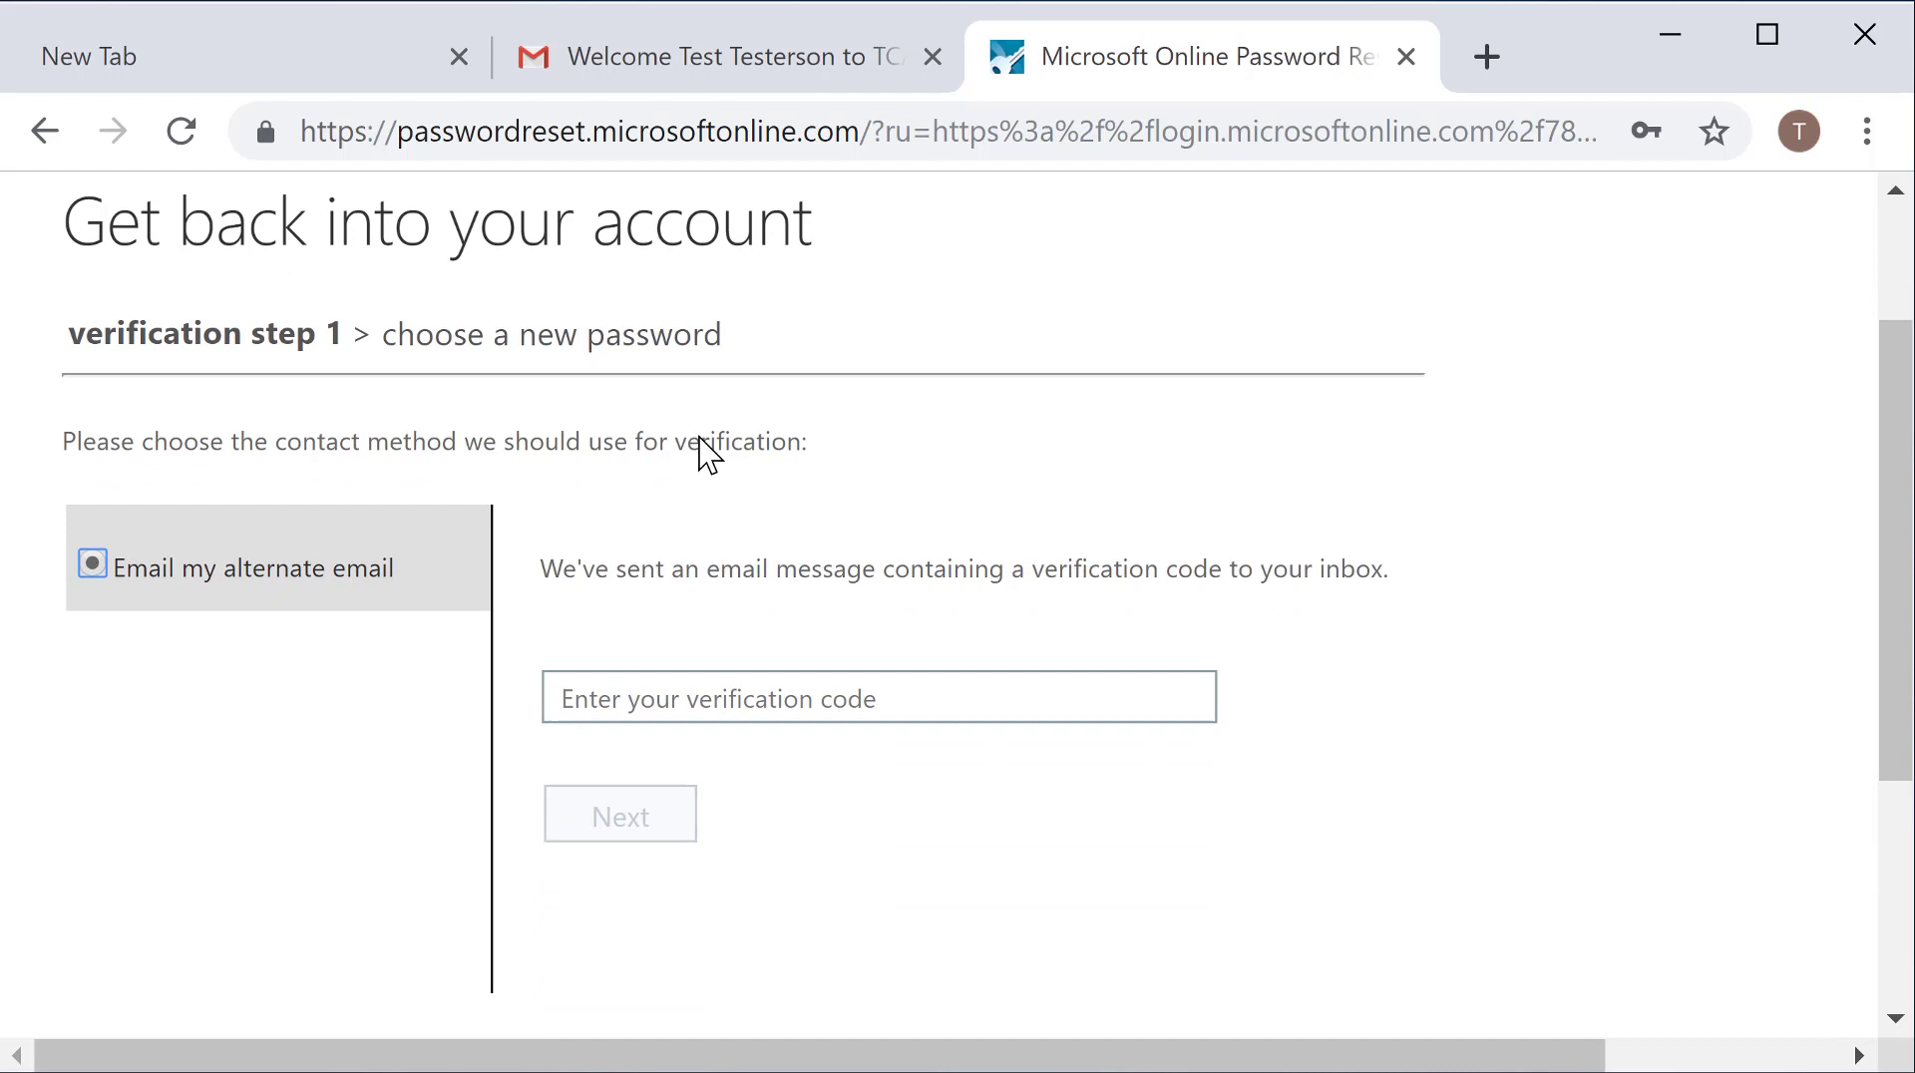
{"action": "scroll", "coordinate": [727, 440], "scroll_direction": "up", "scroll_amount": 2}
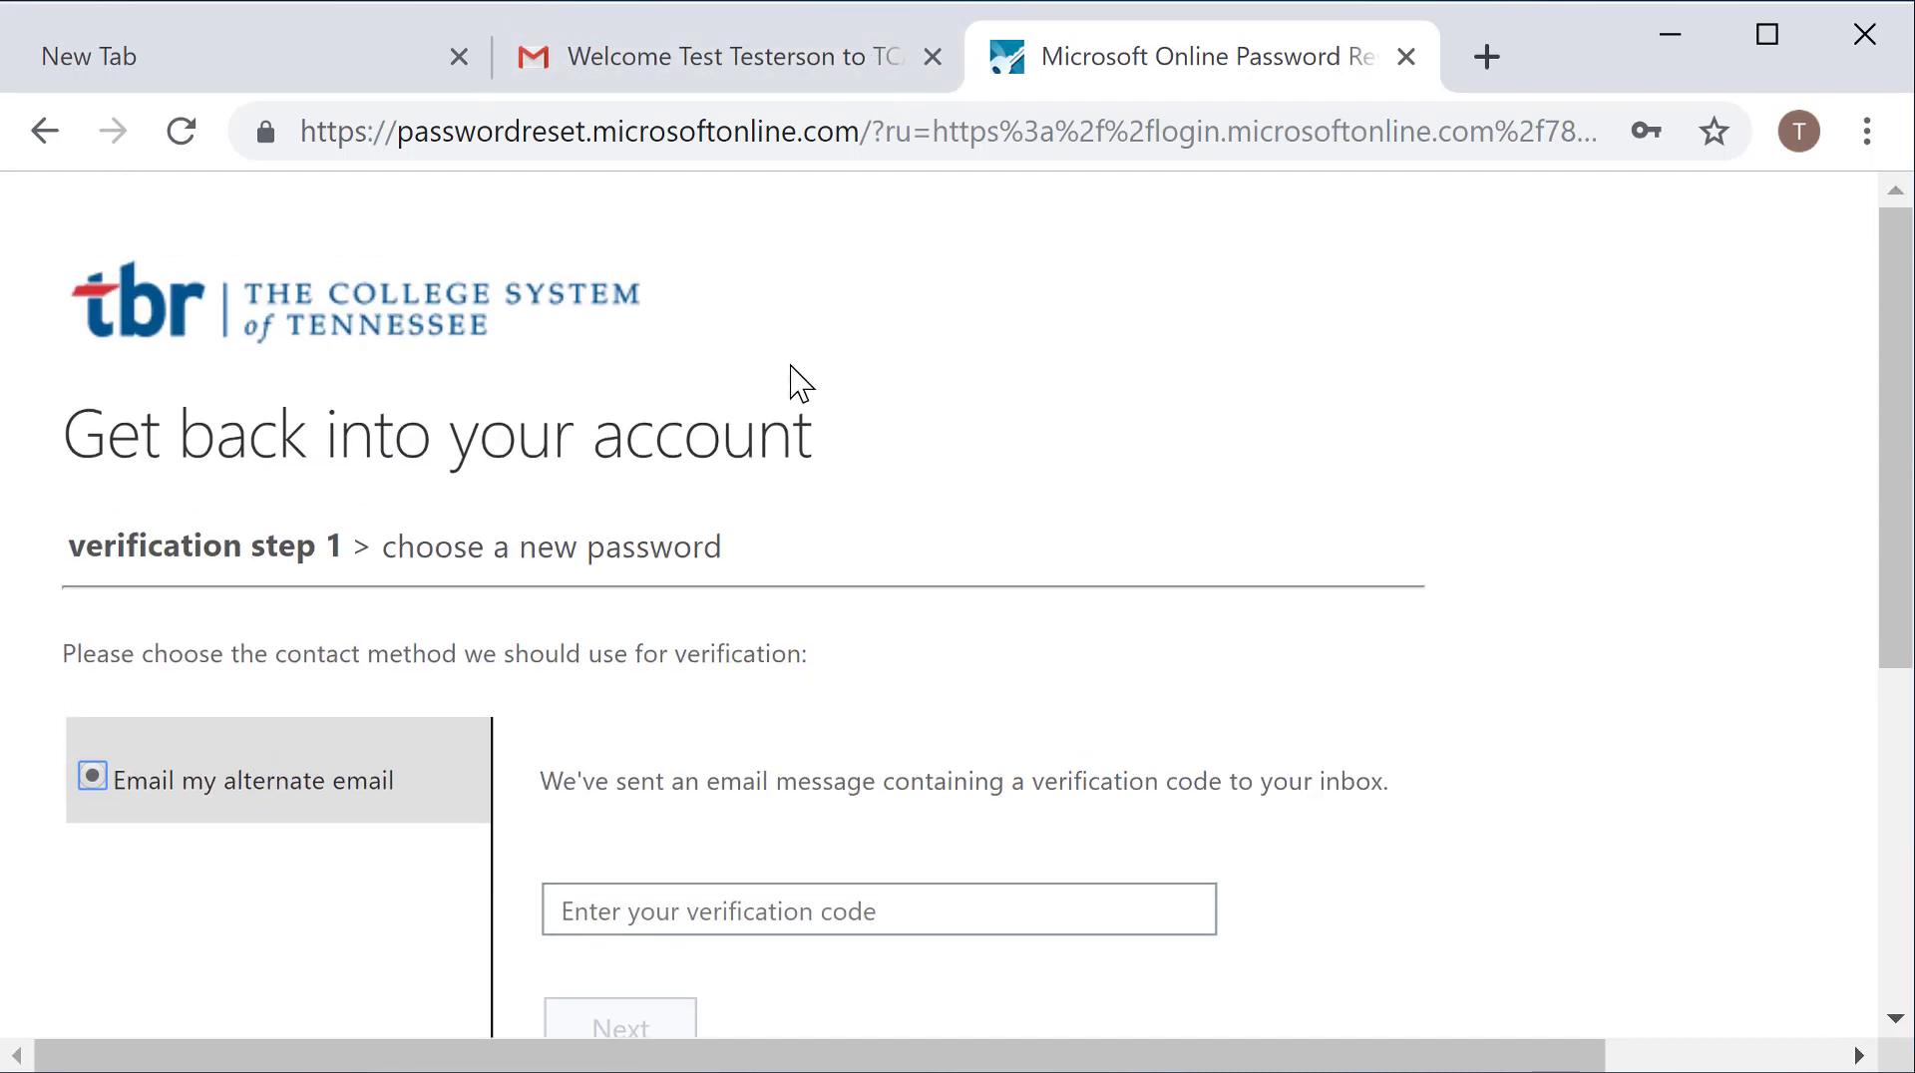
{"action": "left_click", "coordinate": [709, 85]}
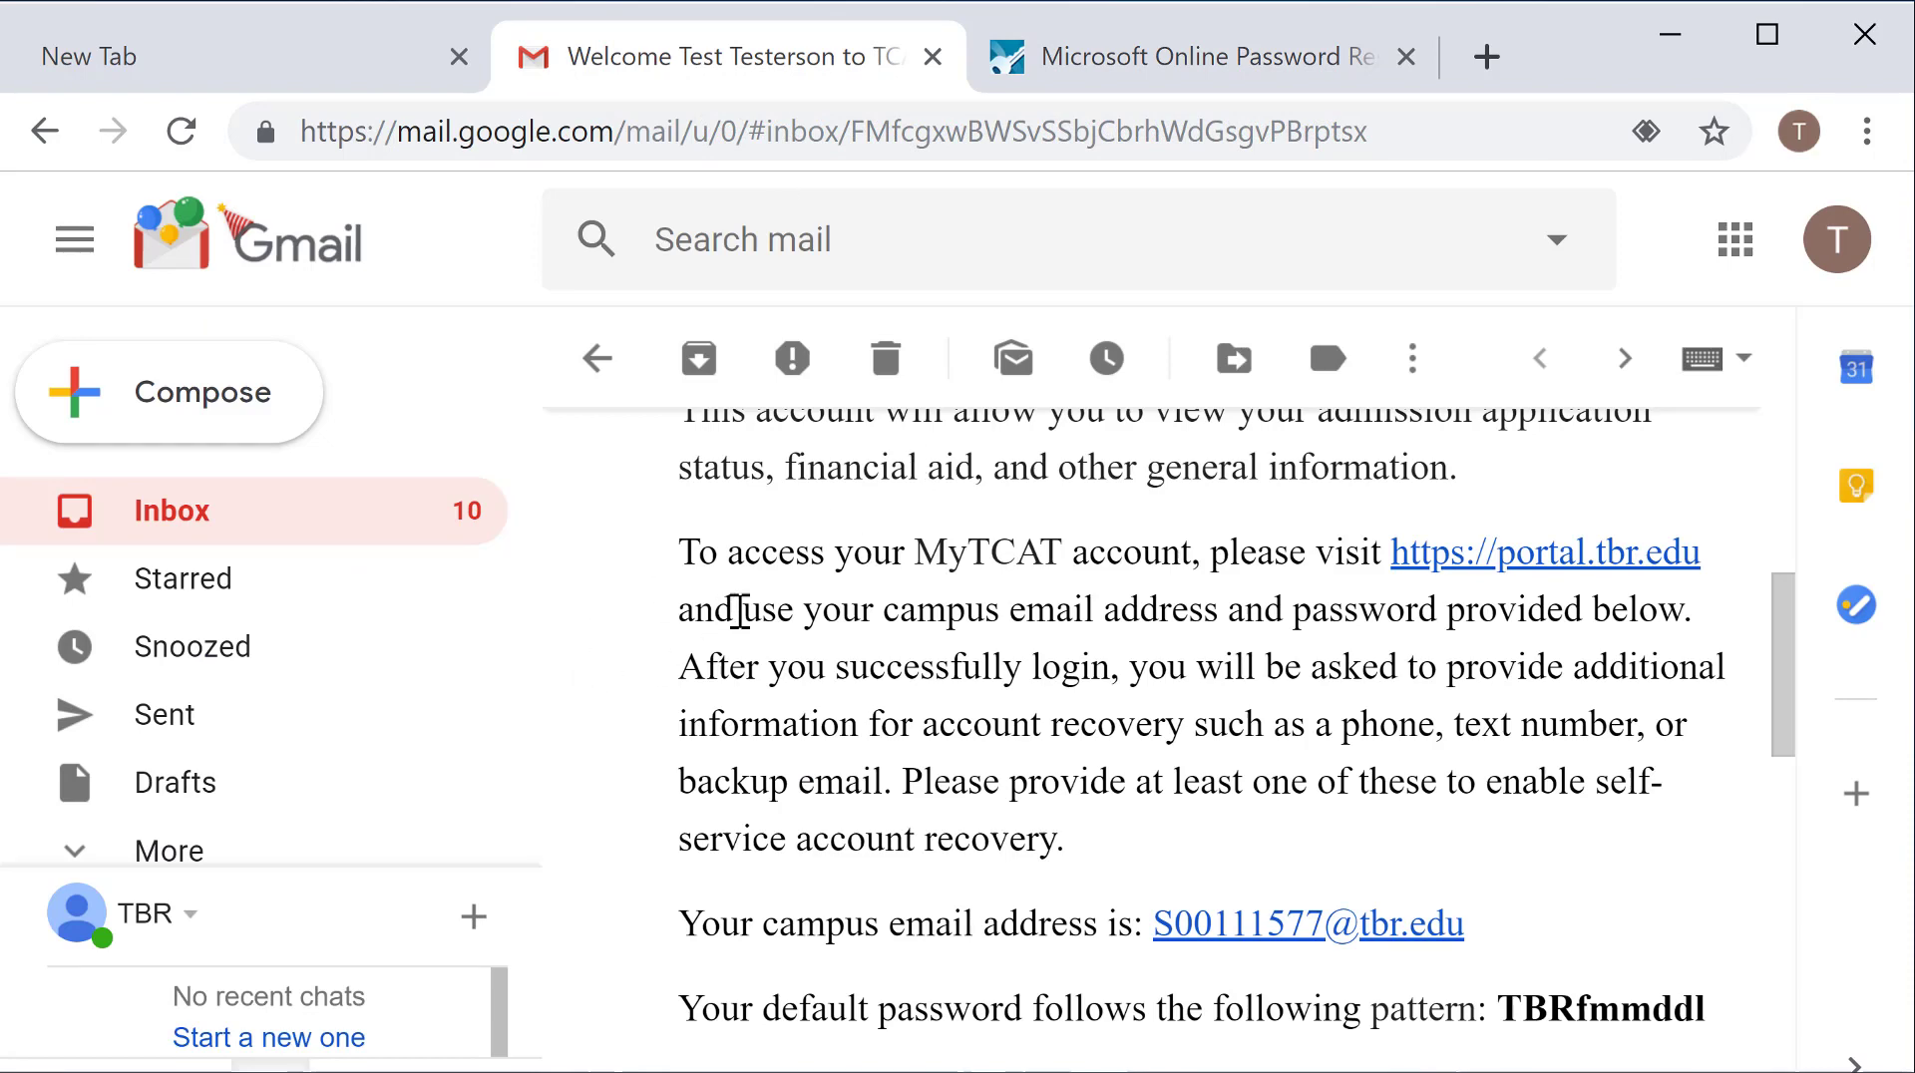
Step: Open the Tennessee Board of Regents verification email, copy its code, and return to the reset page
{"action": "left_click", "coordinate": [602, 369]}
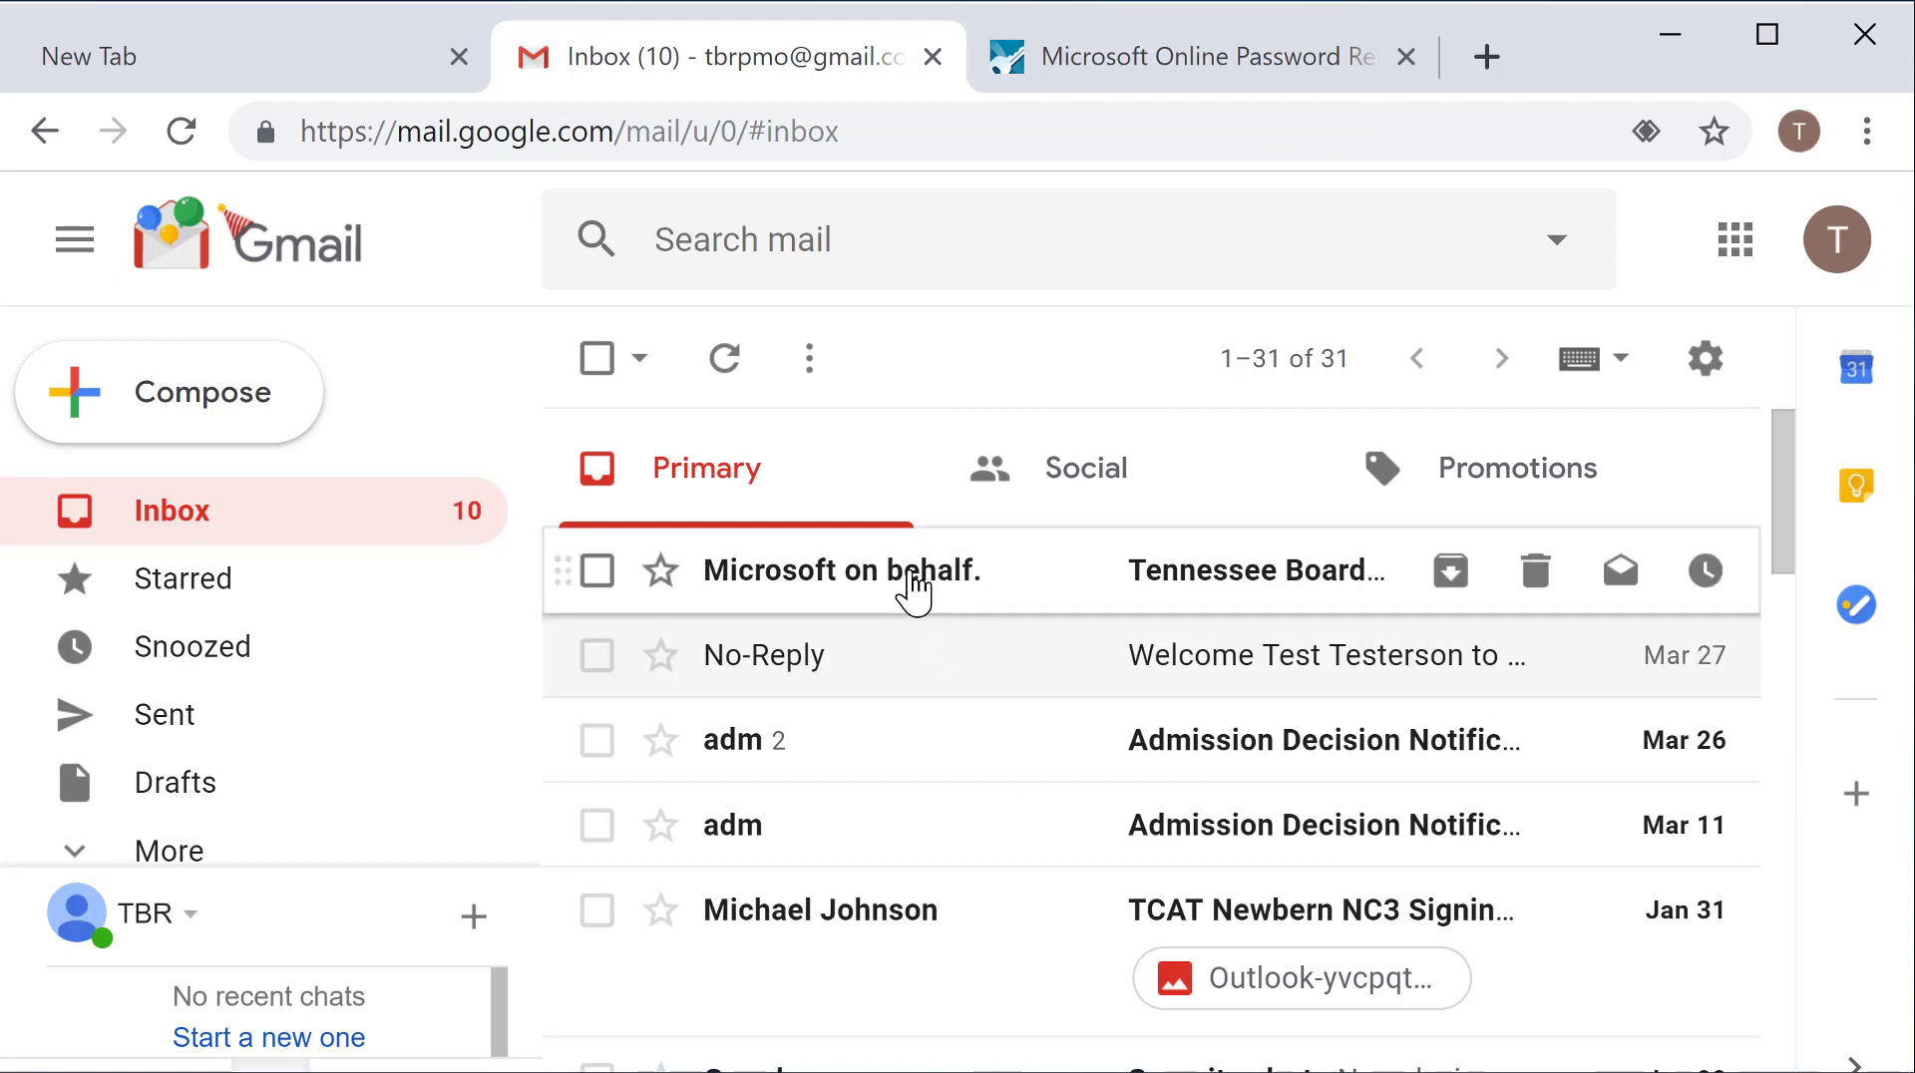
{"action": "left_click", "coordinate": [992, 590]}
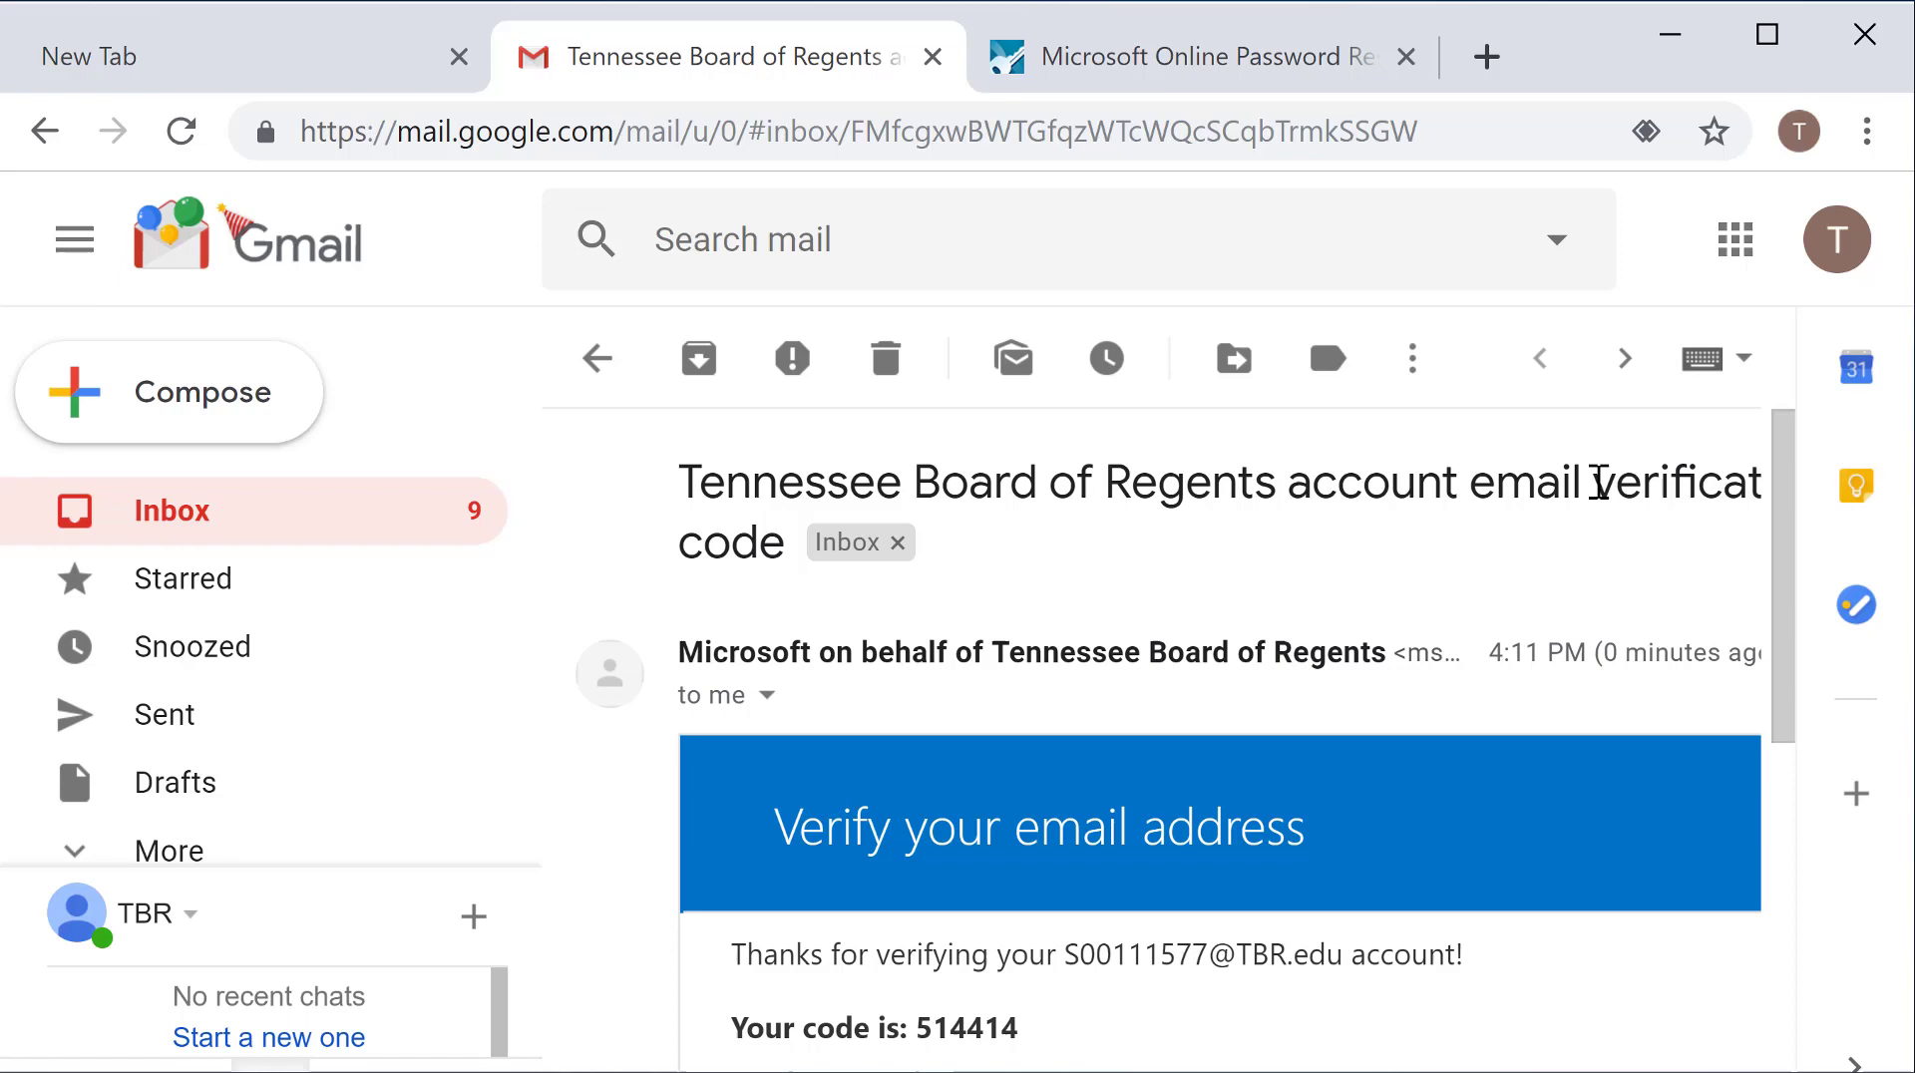
{"action": "scroll", "coordinate": [1154, 600], "scroll_direction": "down", "scroll_amount": 4}
{"action": "double_click", "coordinate": [972, 599]}
{"action": "key", "text": "ctrl+c"}
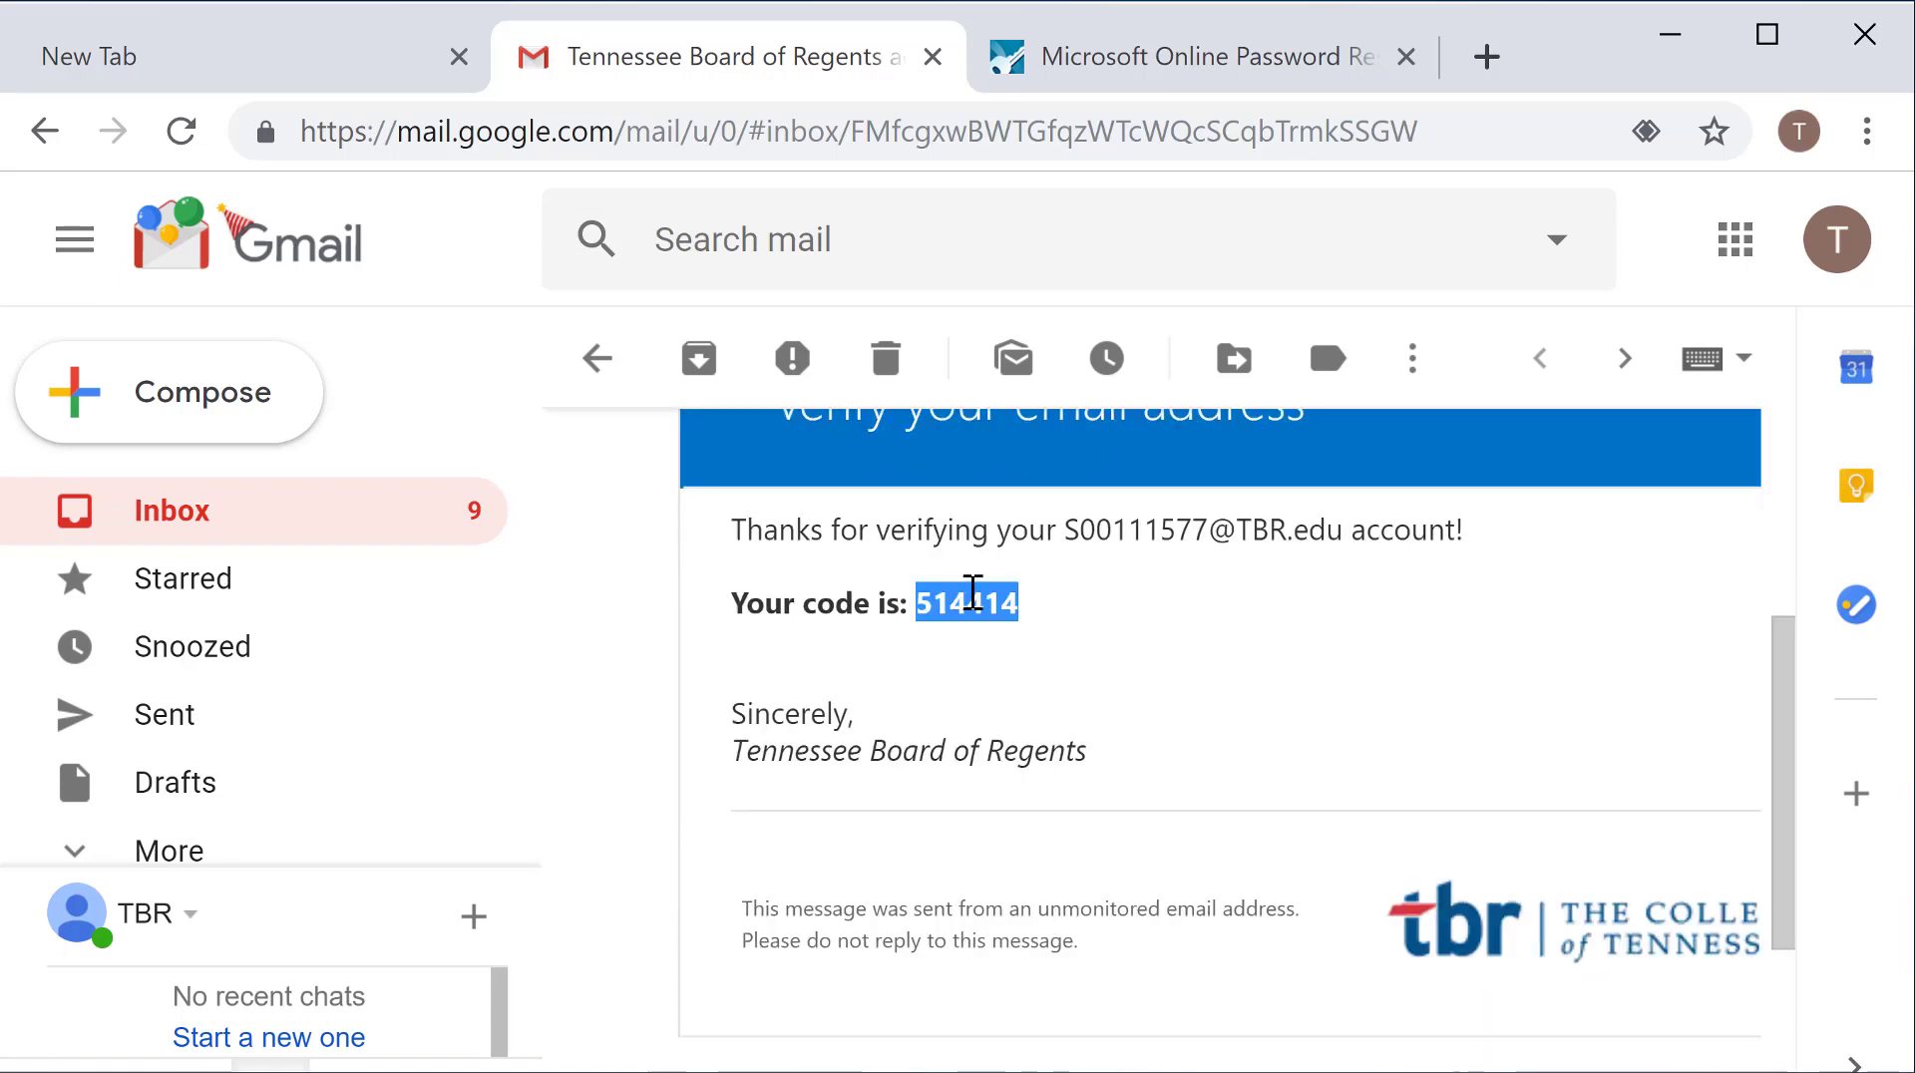
{"action": "left_click", "coordinate": [1071, 75]}
{"action": "scroll", "coordinate": [738, 533], "scroll_direction": "down", "scroll_amount": 6}
Step: Paste the emailed verification code and submit it
{"action": "left_click", "coordinate": [706, 293]}
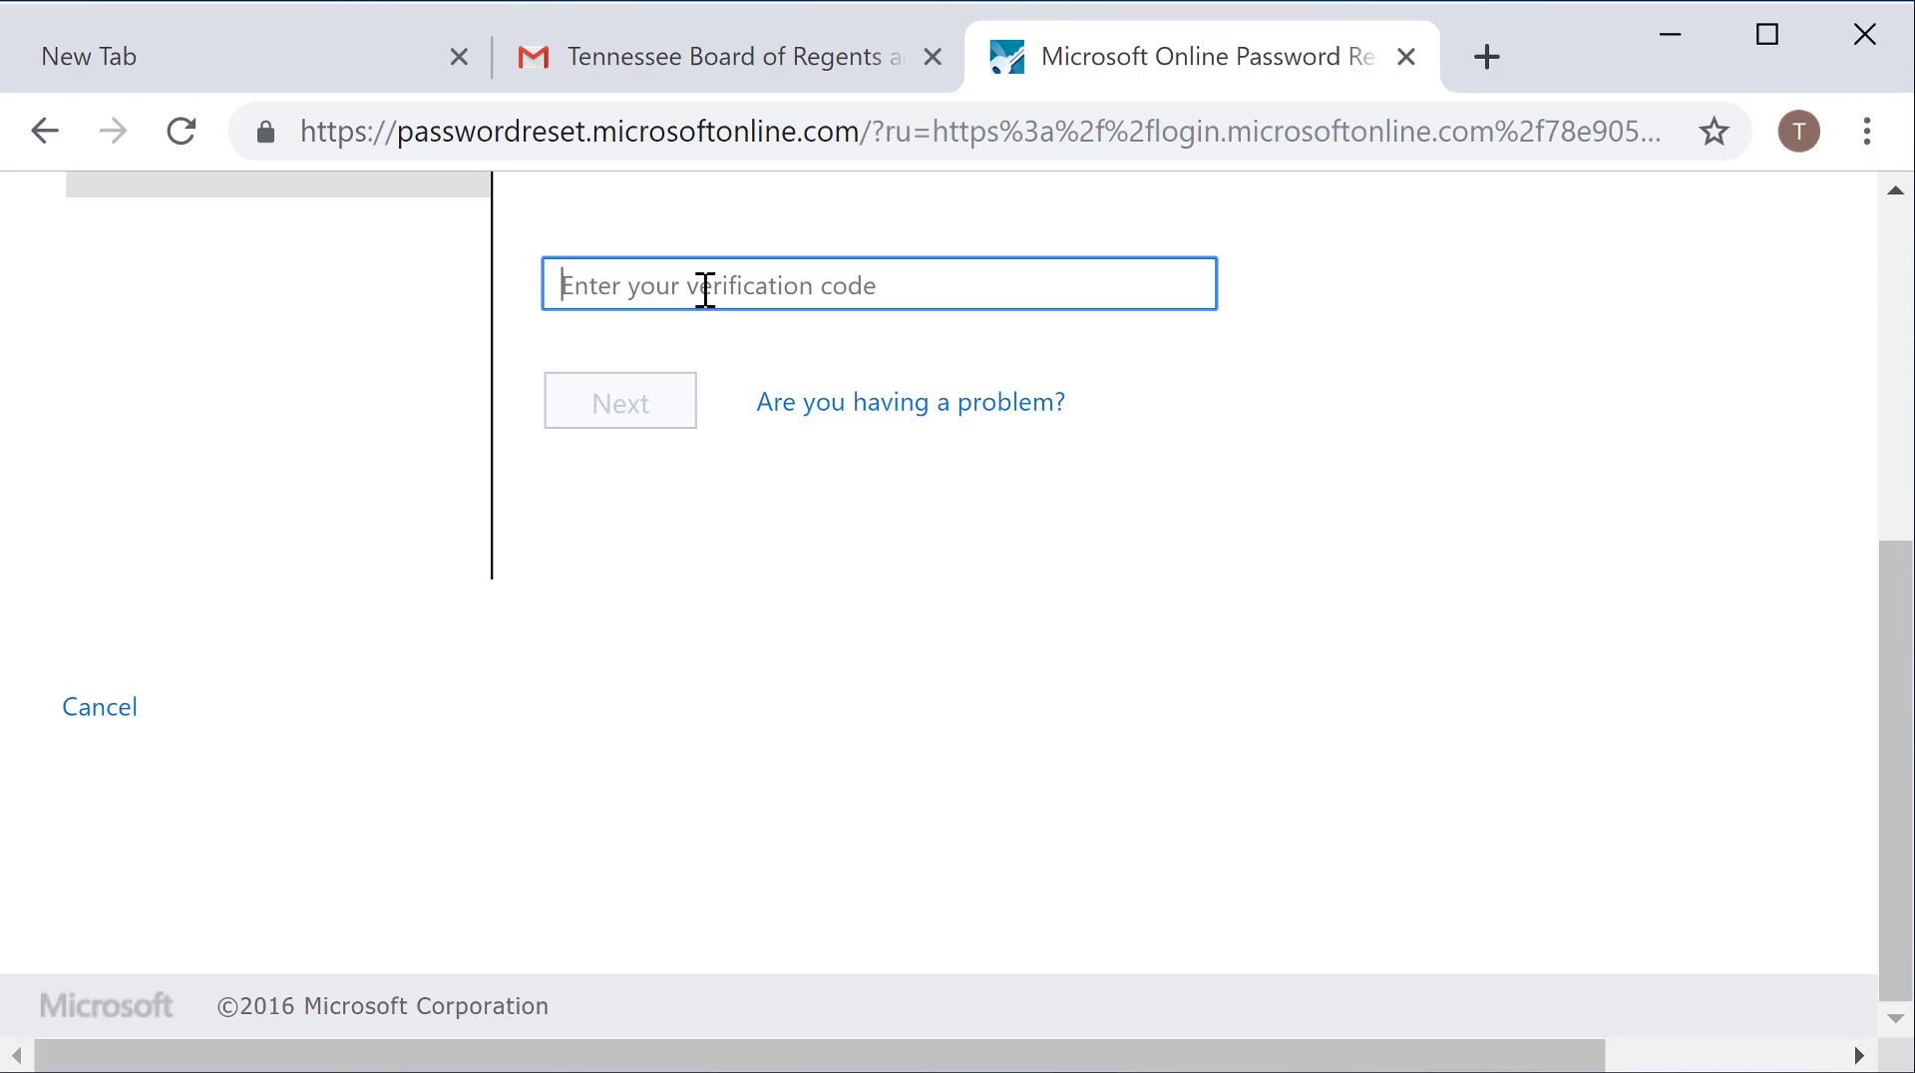
{"action": "key", "text": "ctrl+v"}
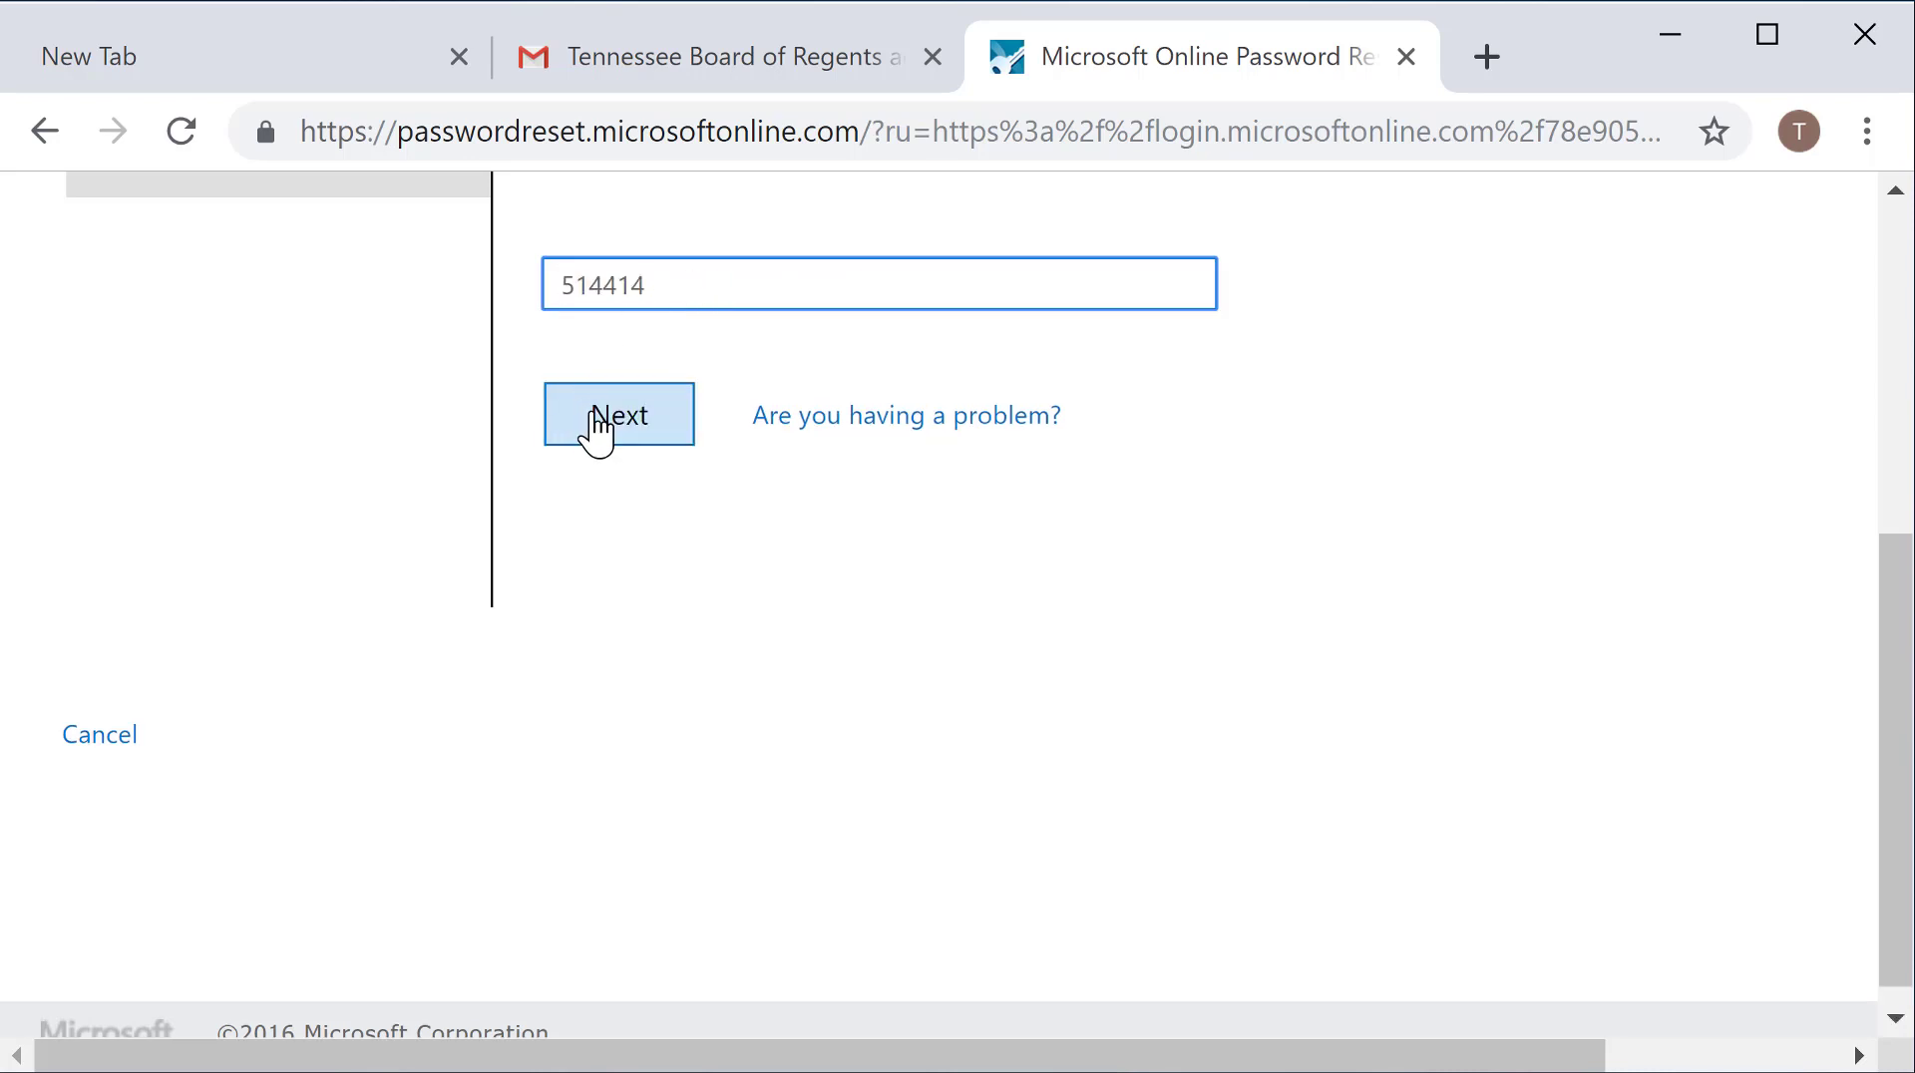
{"action": "left_click", "coordinate": [608, 430]}
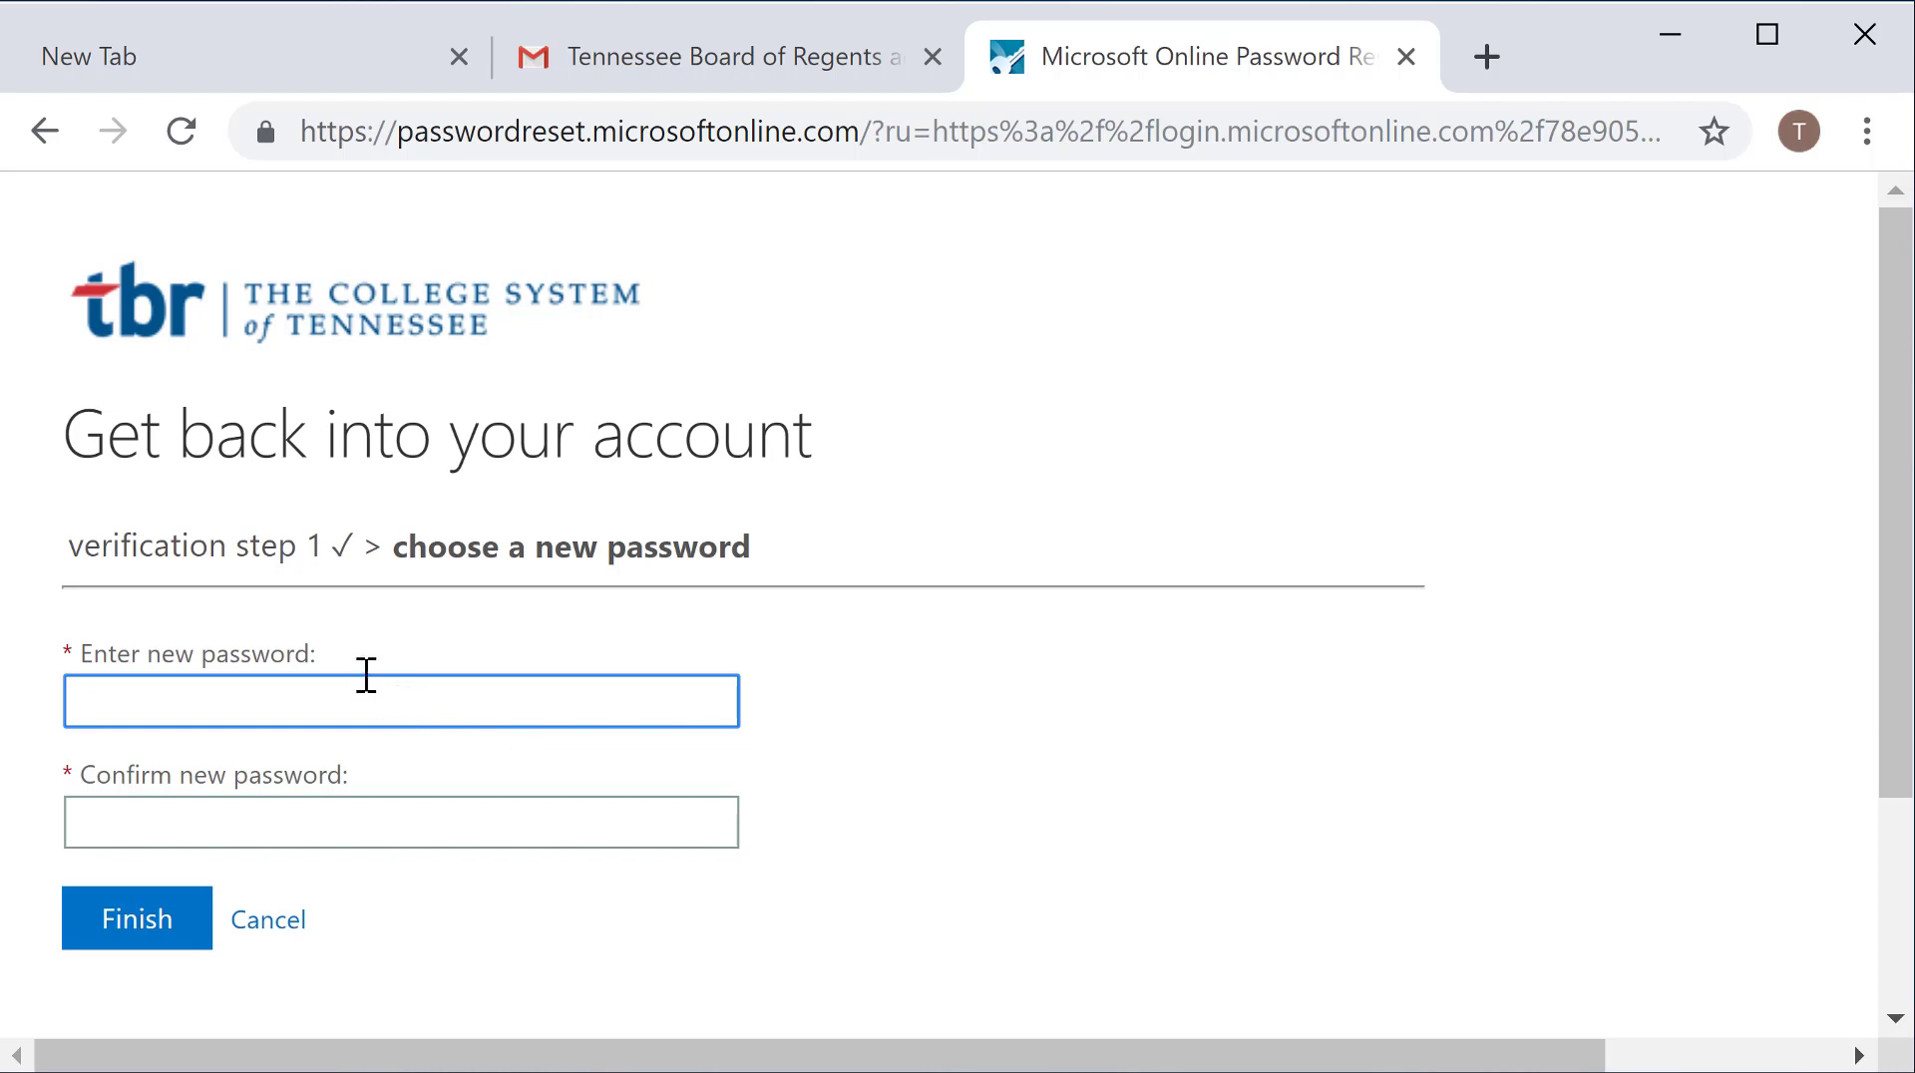
Step: Enter the new password in both fields, retyping both after the mismatch error, and finish
{"action": "type", "text": "•"}
{"action": "left_click", "coordinate": [339, 835]}
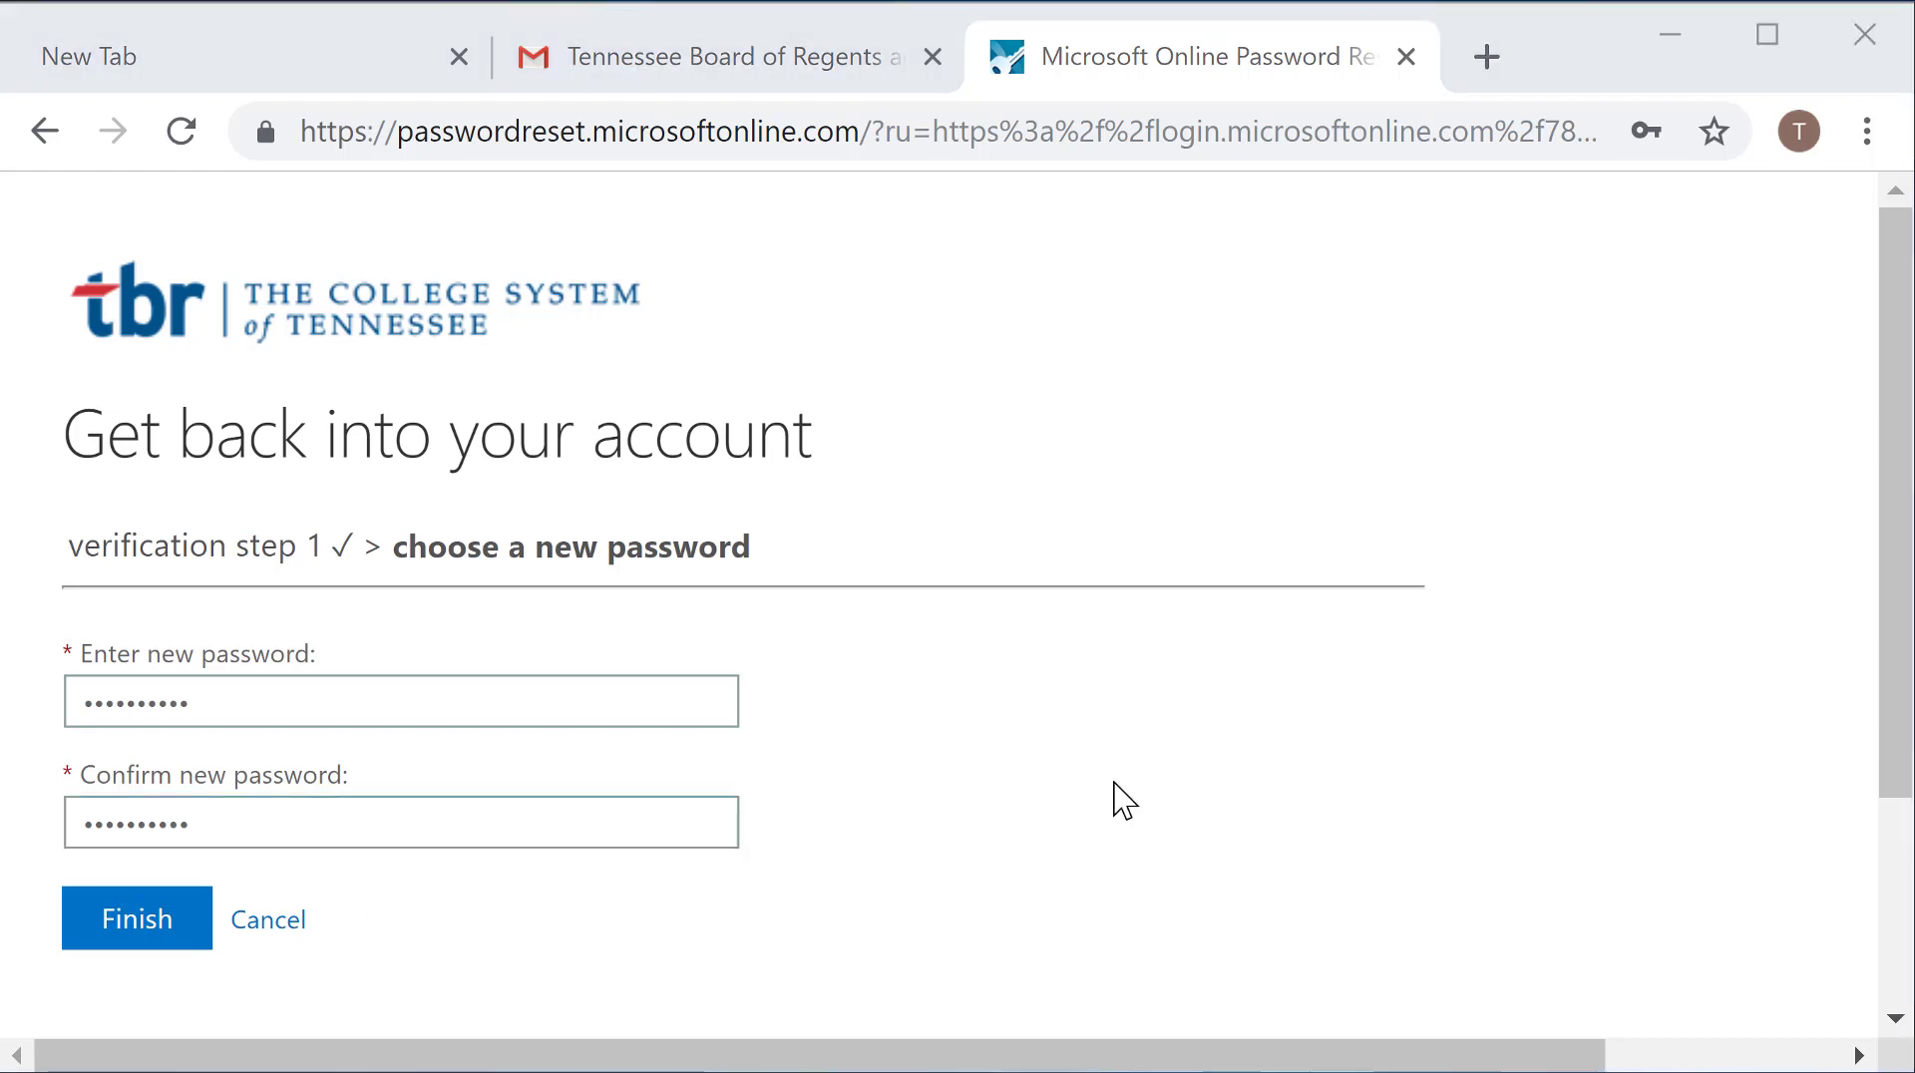
{"action": "left_click", "coordinate": [143, 938]}
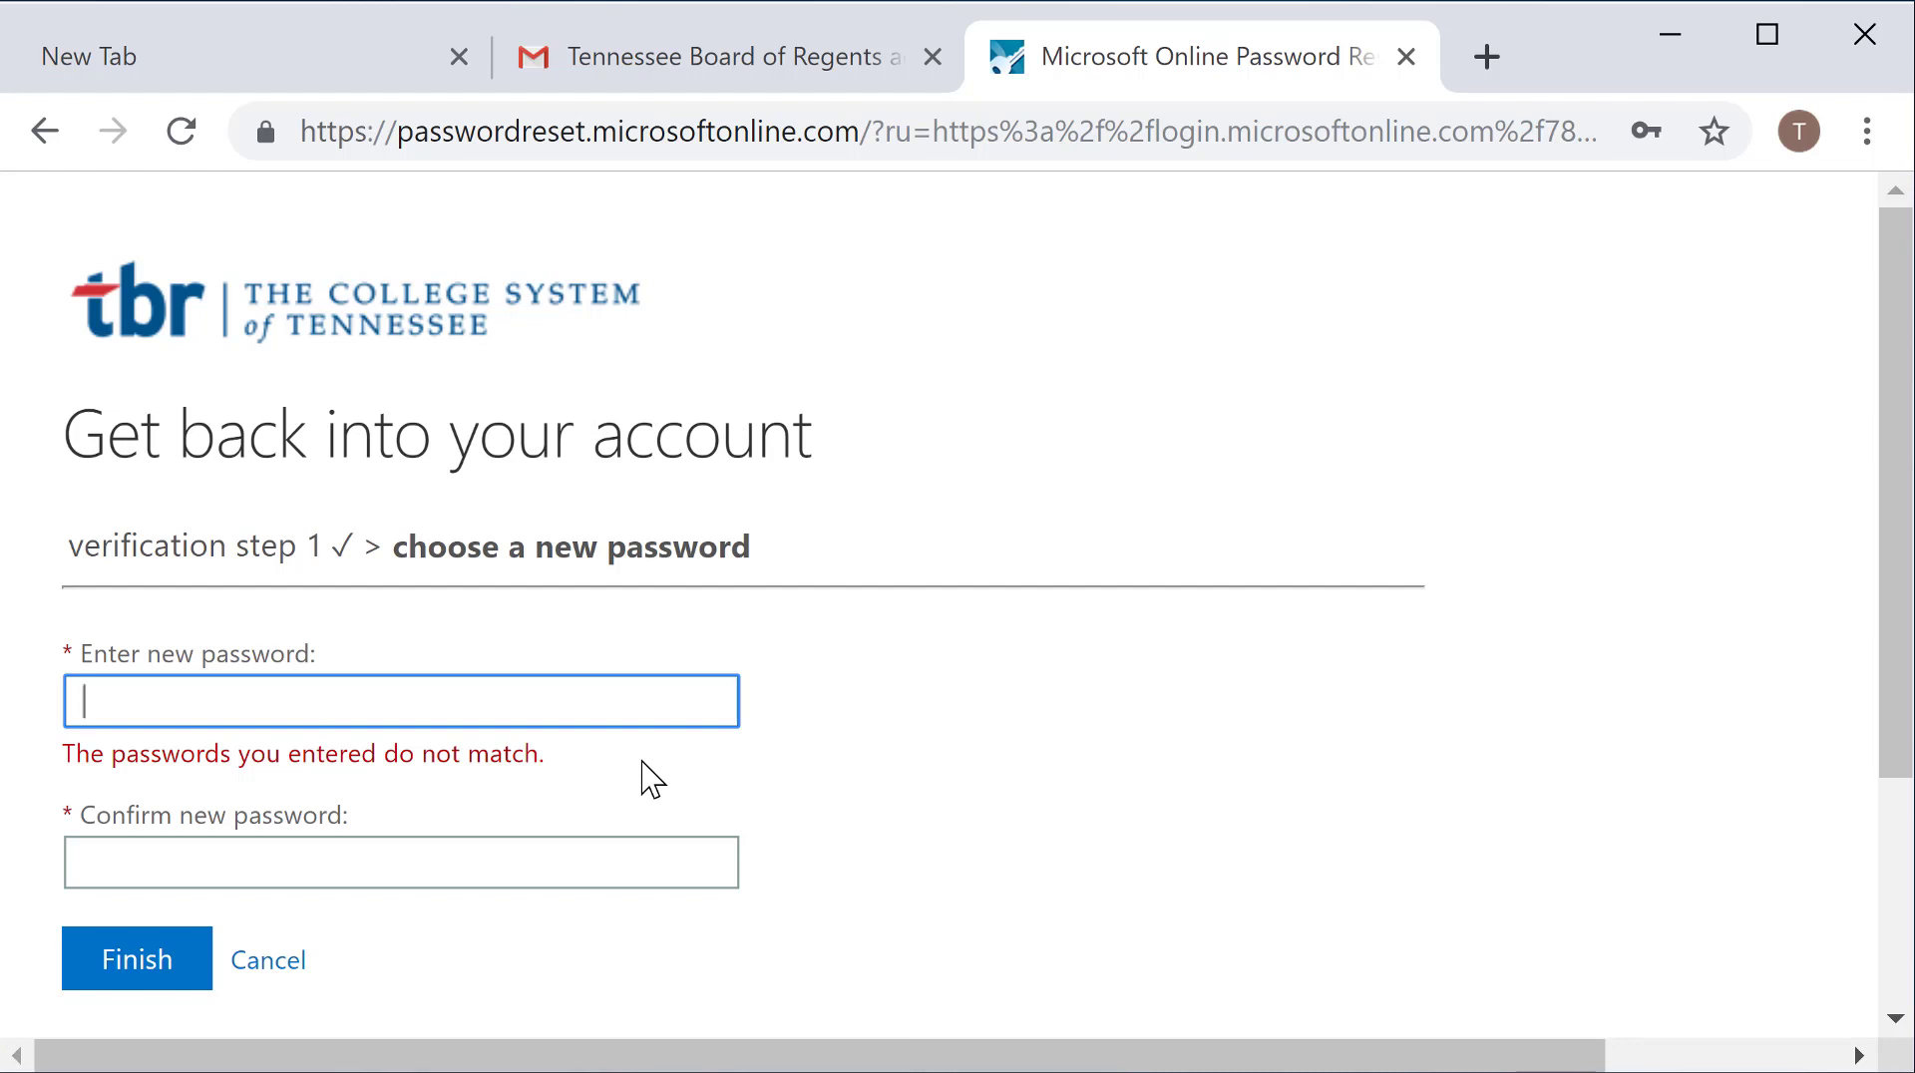
{"action": "type", "text": "••••••••••"}
{"action": "key", "text": "Tab"}
{"action": "type", "text": "••••••"}
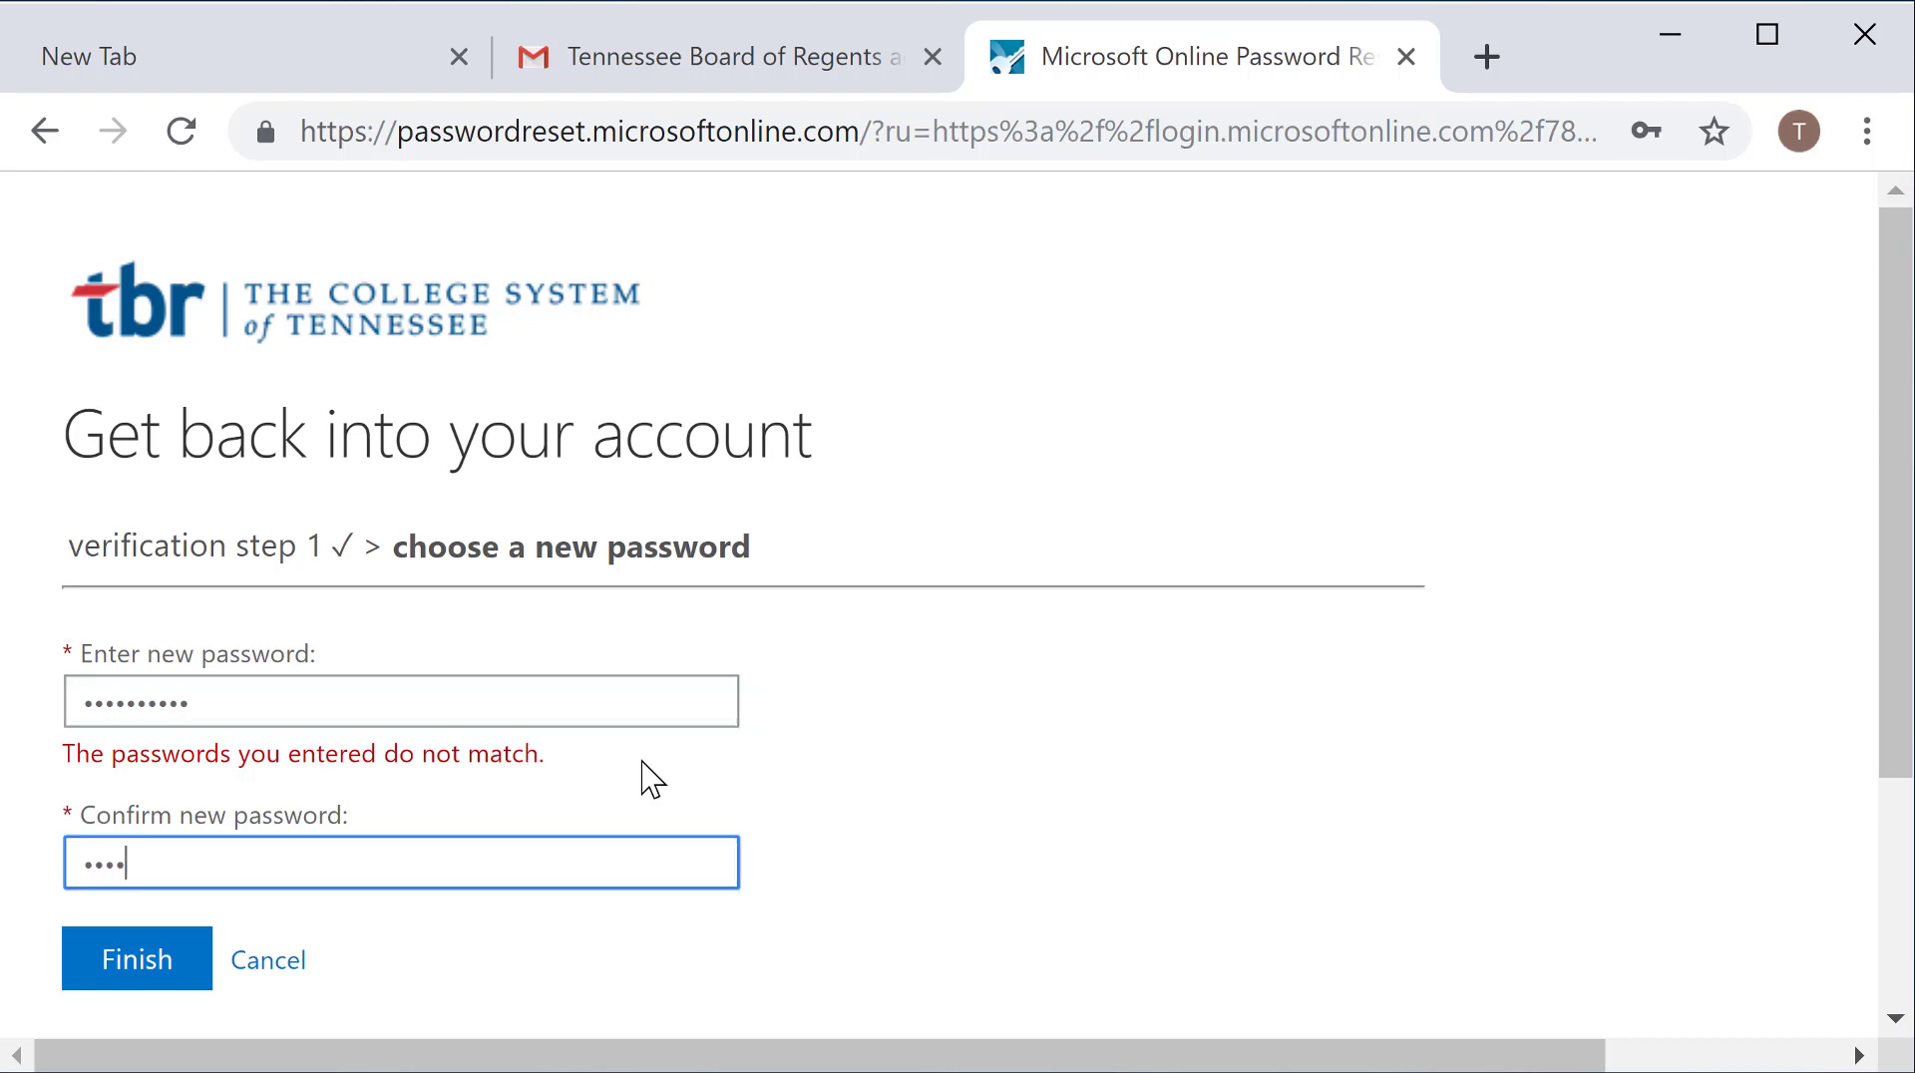
{"action": "type", "text": "••••"}
{"action": "left_click", "coordinate": [146, 955]}
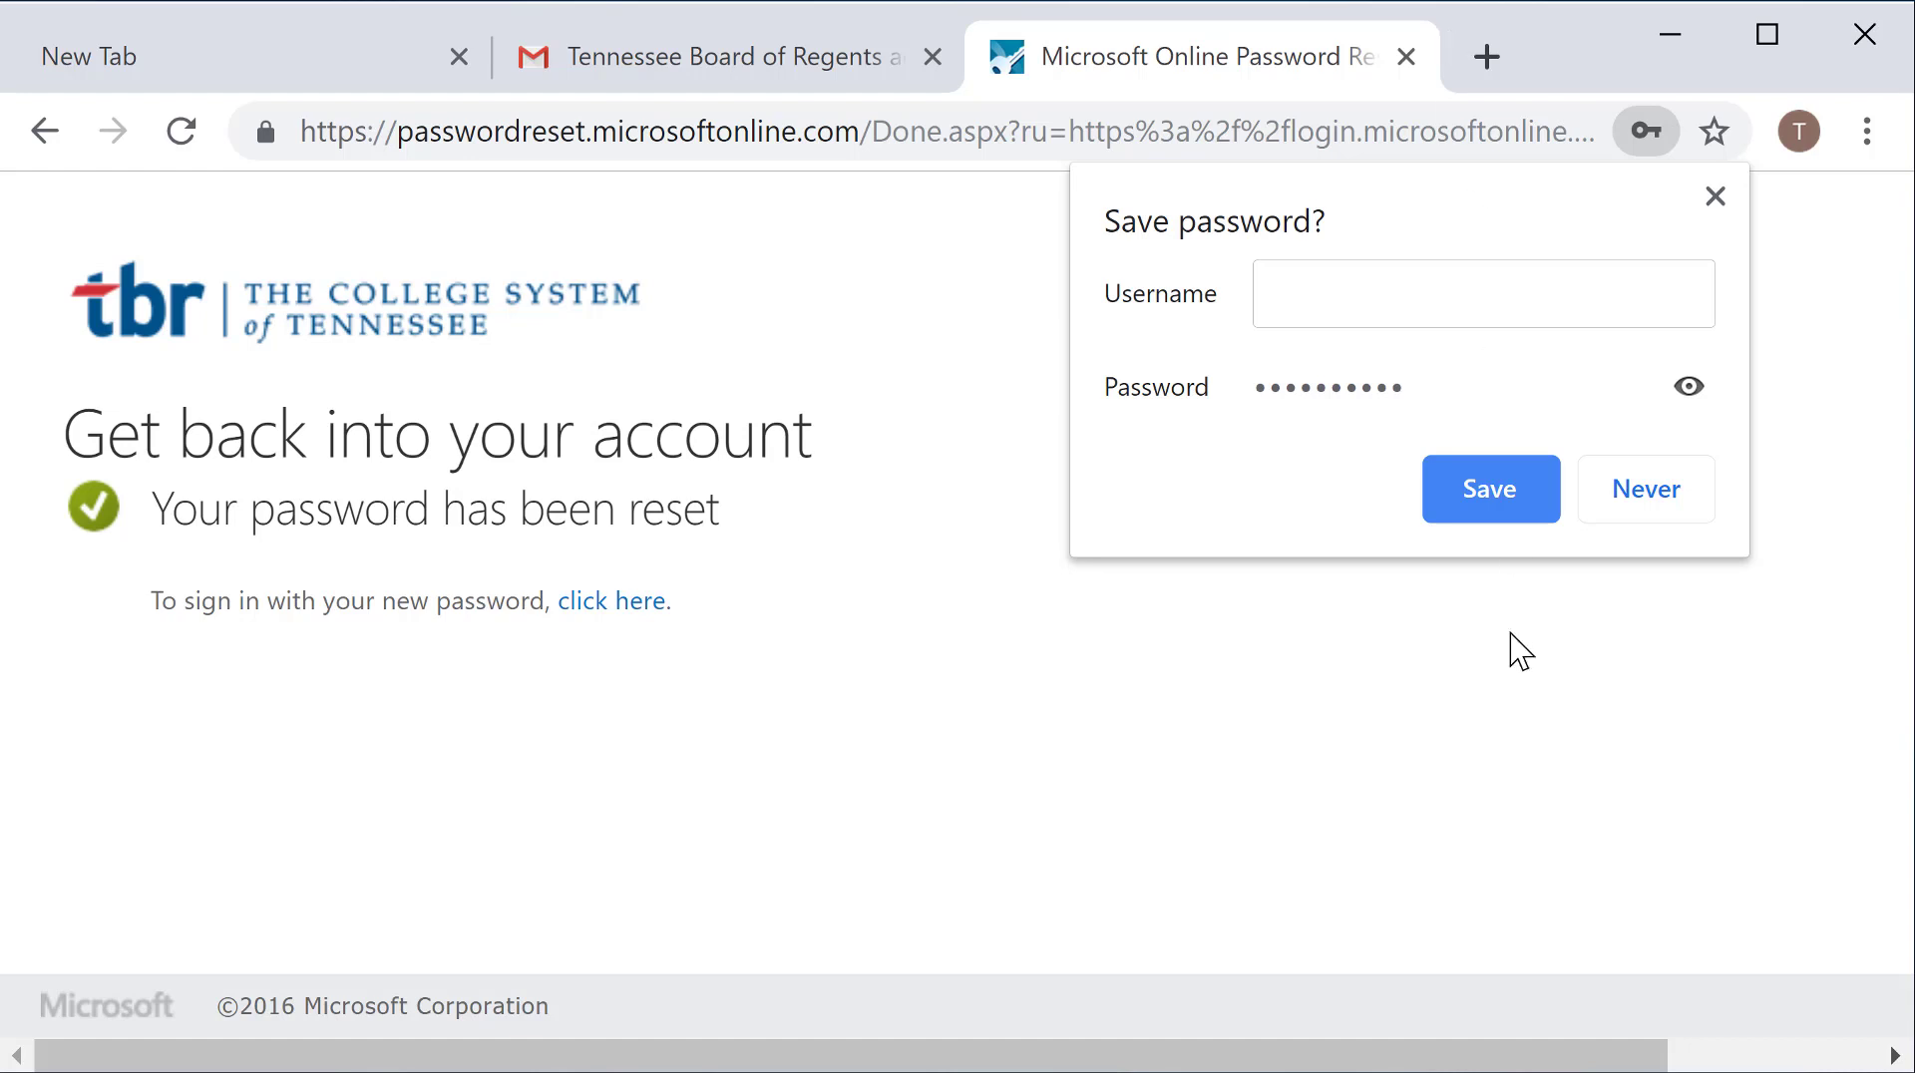
Step: Decline Chrome's save-password offer and follow the link to sign in
{"action": "left_click", "coordinate": [1660, 491]}
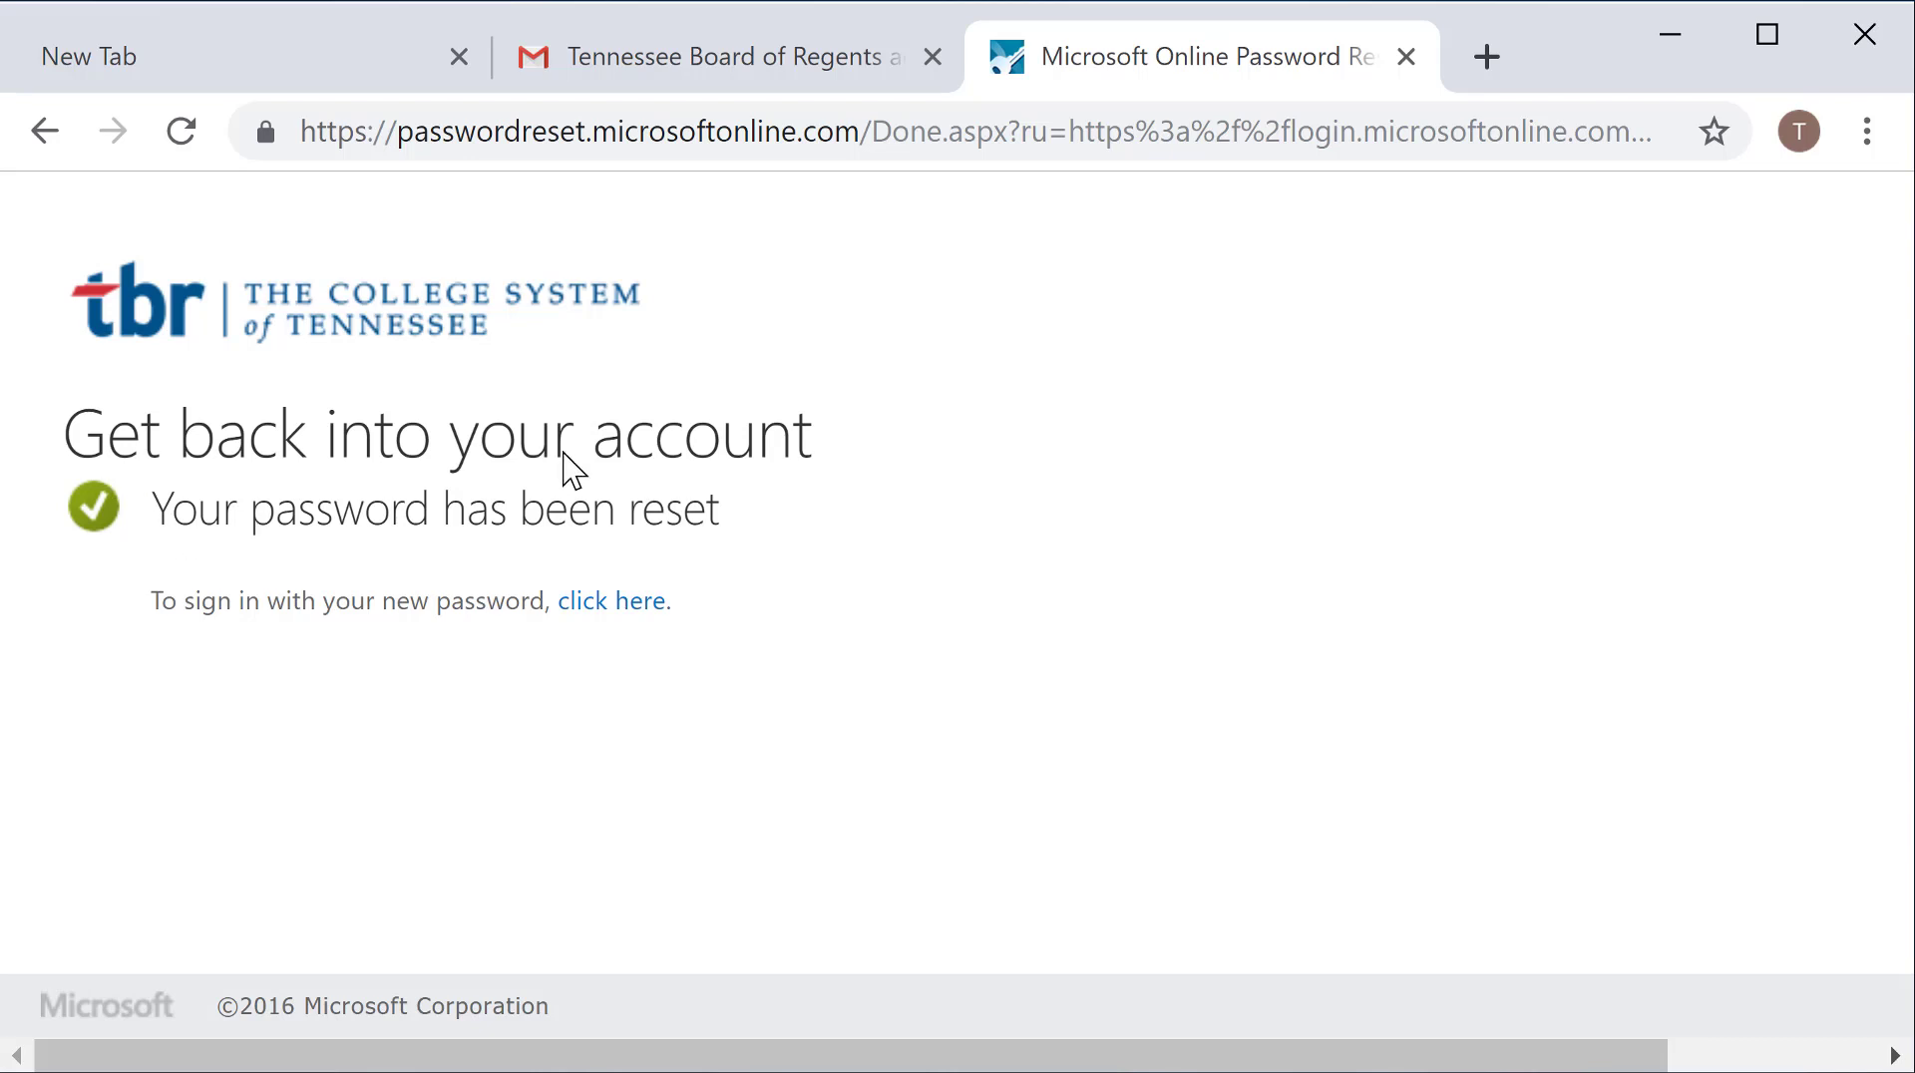
{"action": "left_click", "coordinate": [608, 628]}
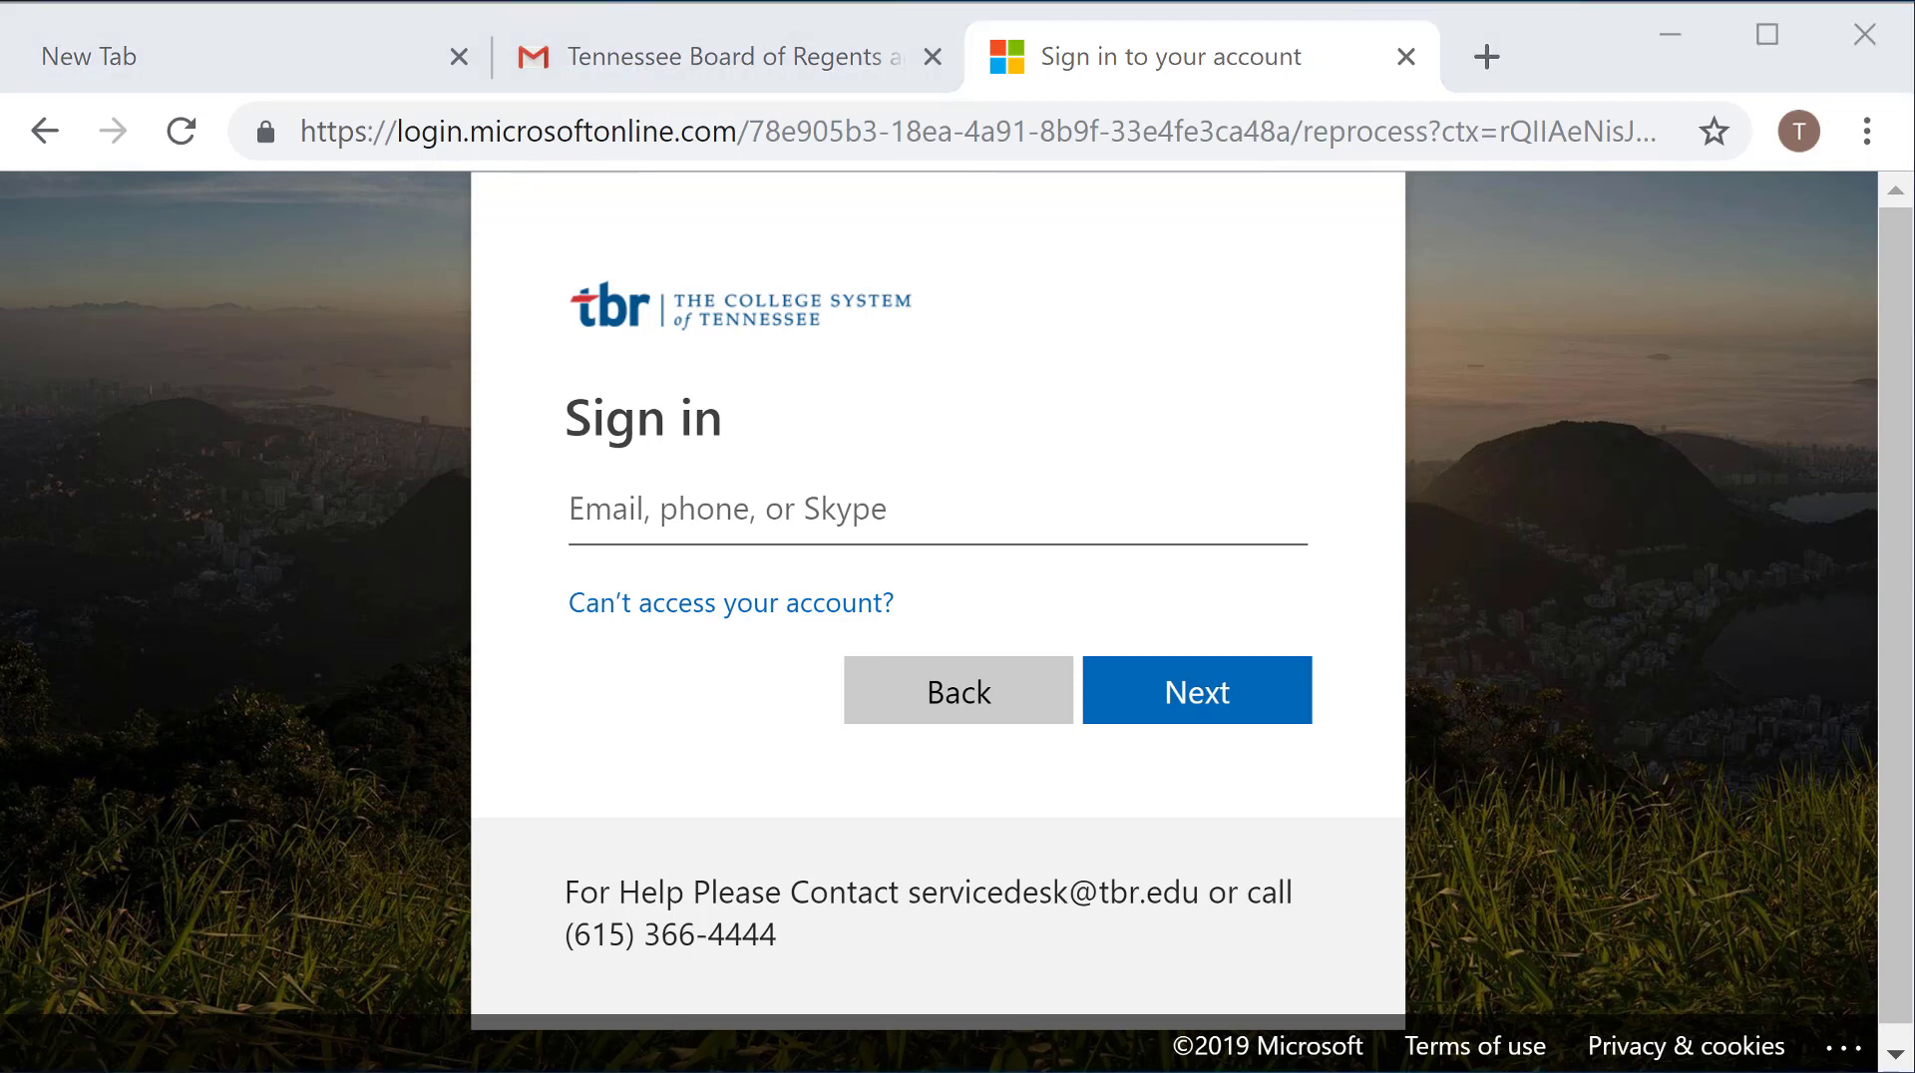
Step: Sign in with the campus email and new password, declining to save the password
{"action": "left_click", "coordinate": [599, 505]}
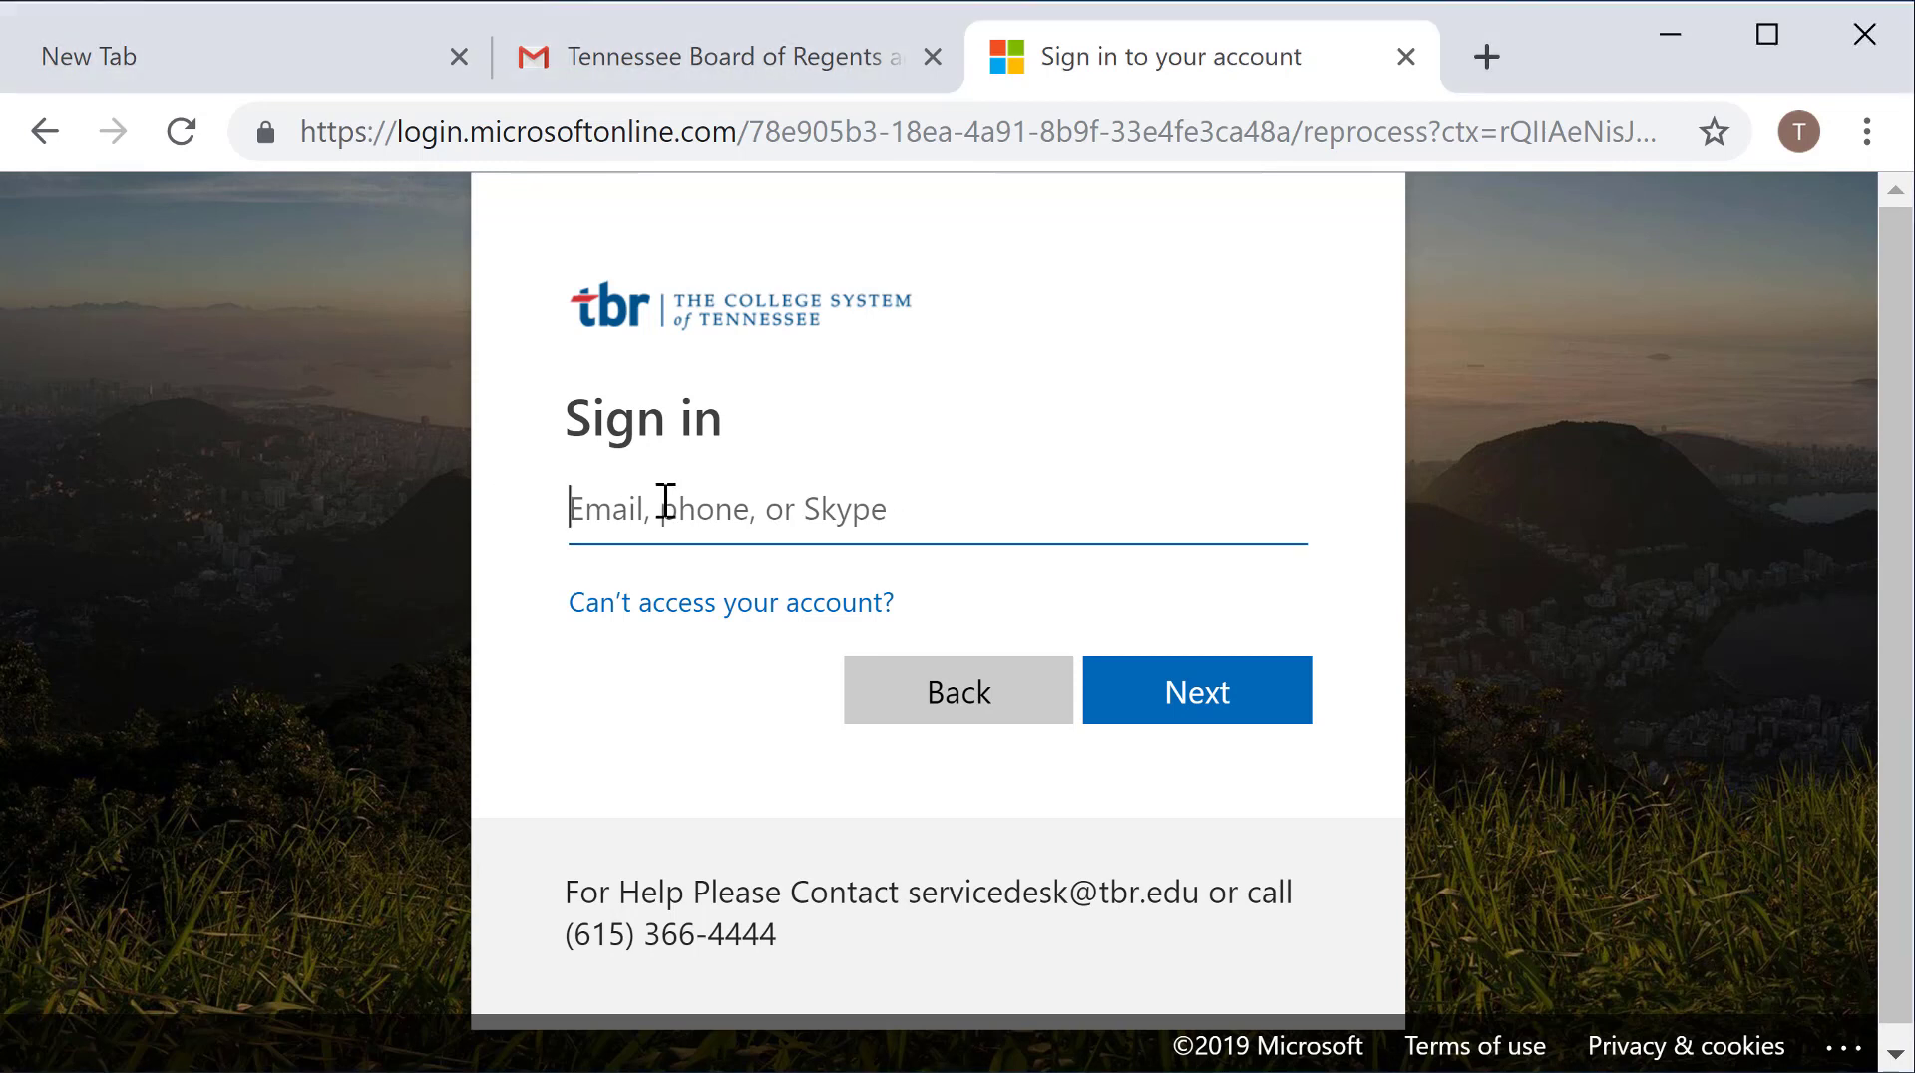
{"action": "key", "text": "ctrl+v"}
{"action": "left_click", "coordinate": [1198, 698]}
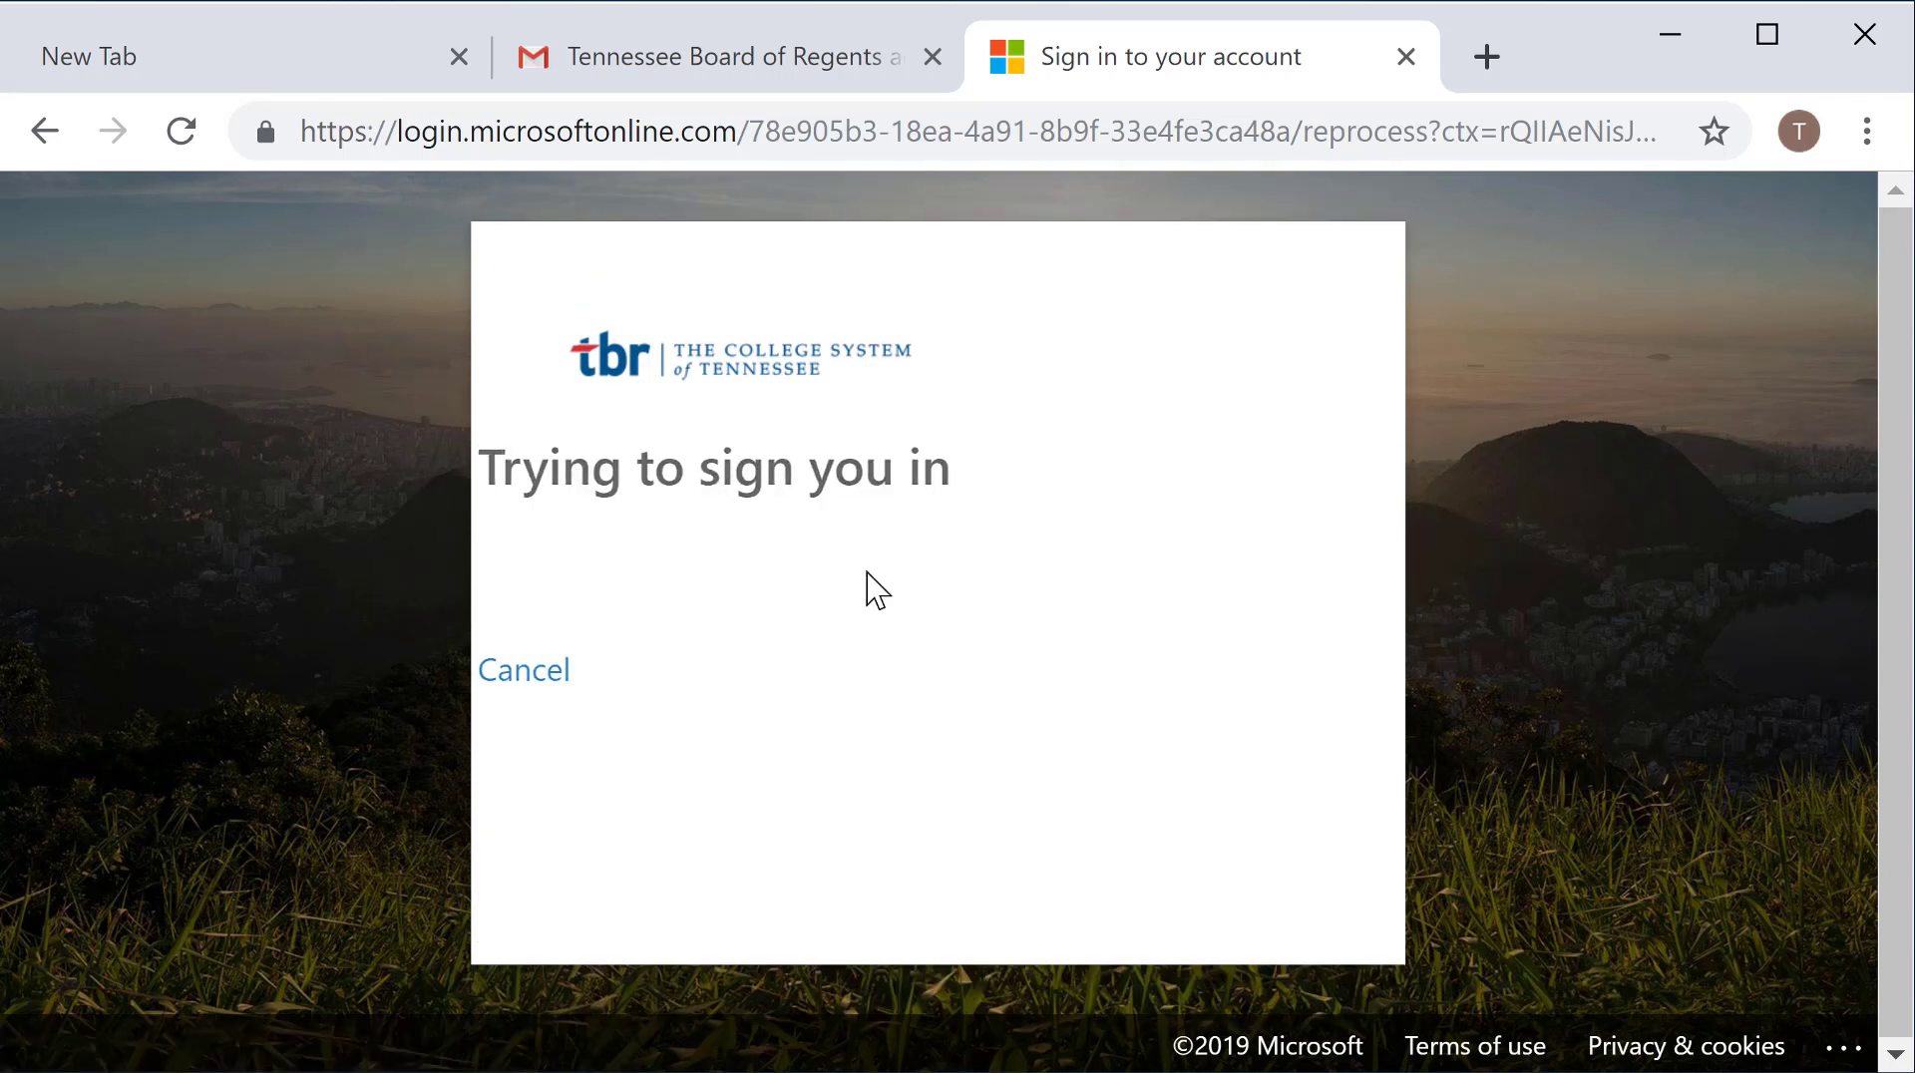
{"action": "type", "text": "******"}
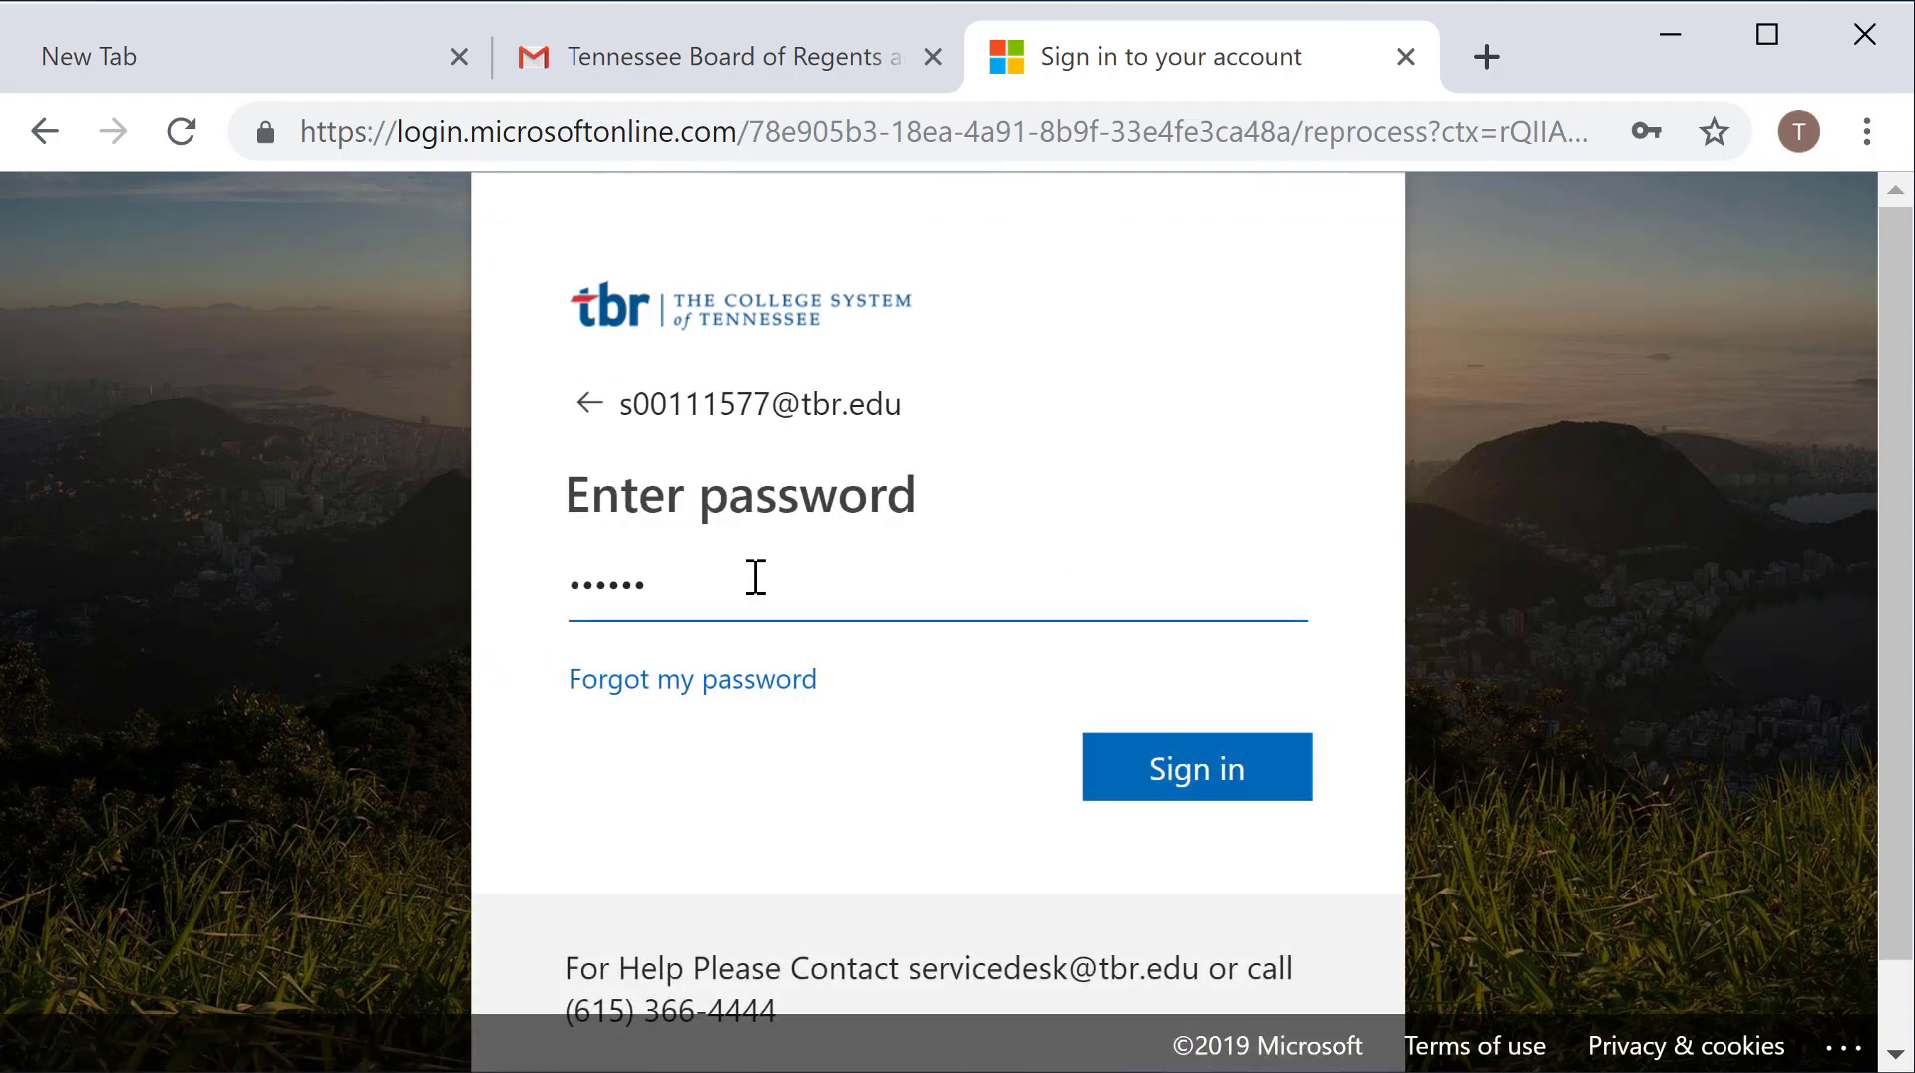
{"action": "type", "text": "****"}
{"action": "key", "text": "Return"}
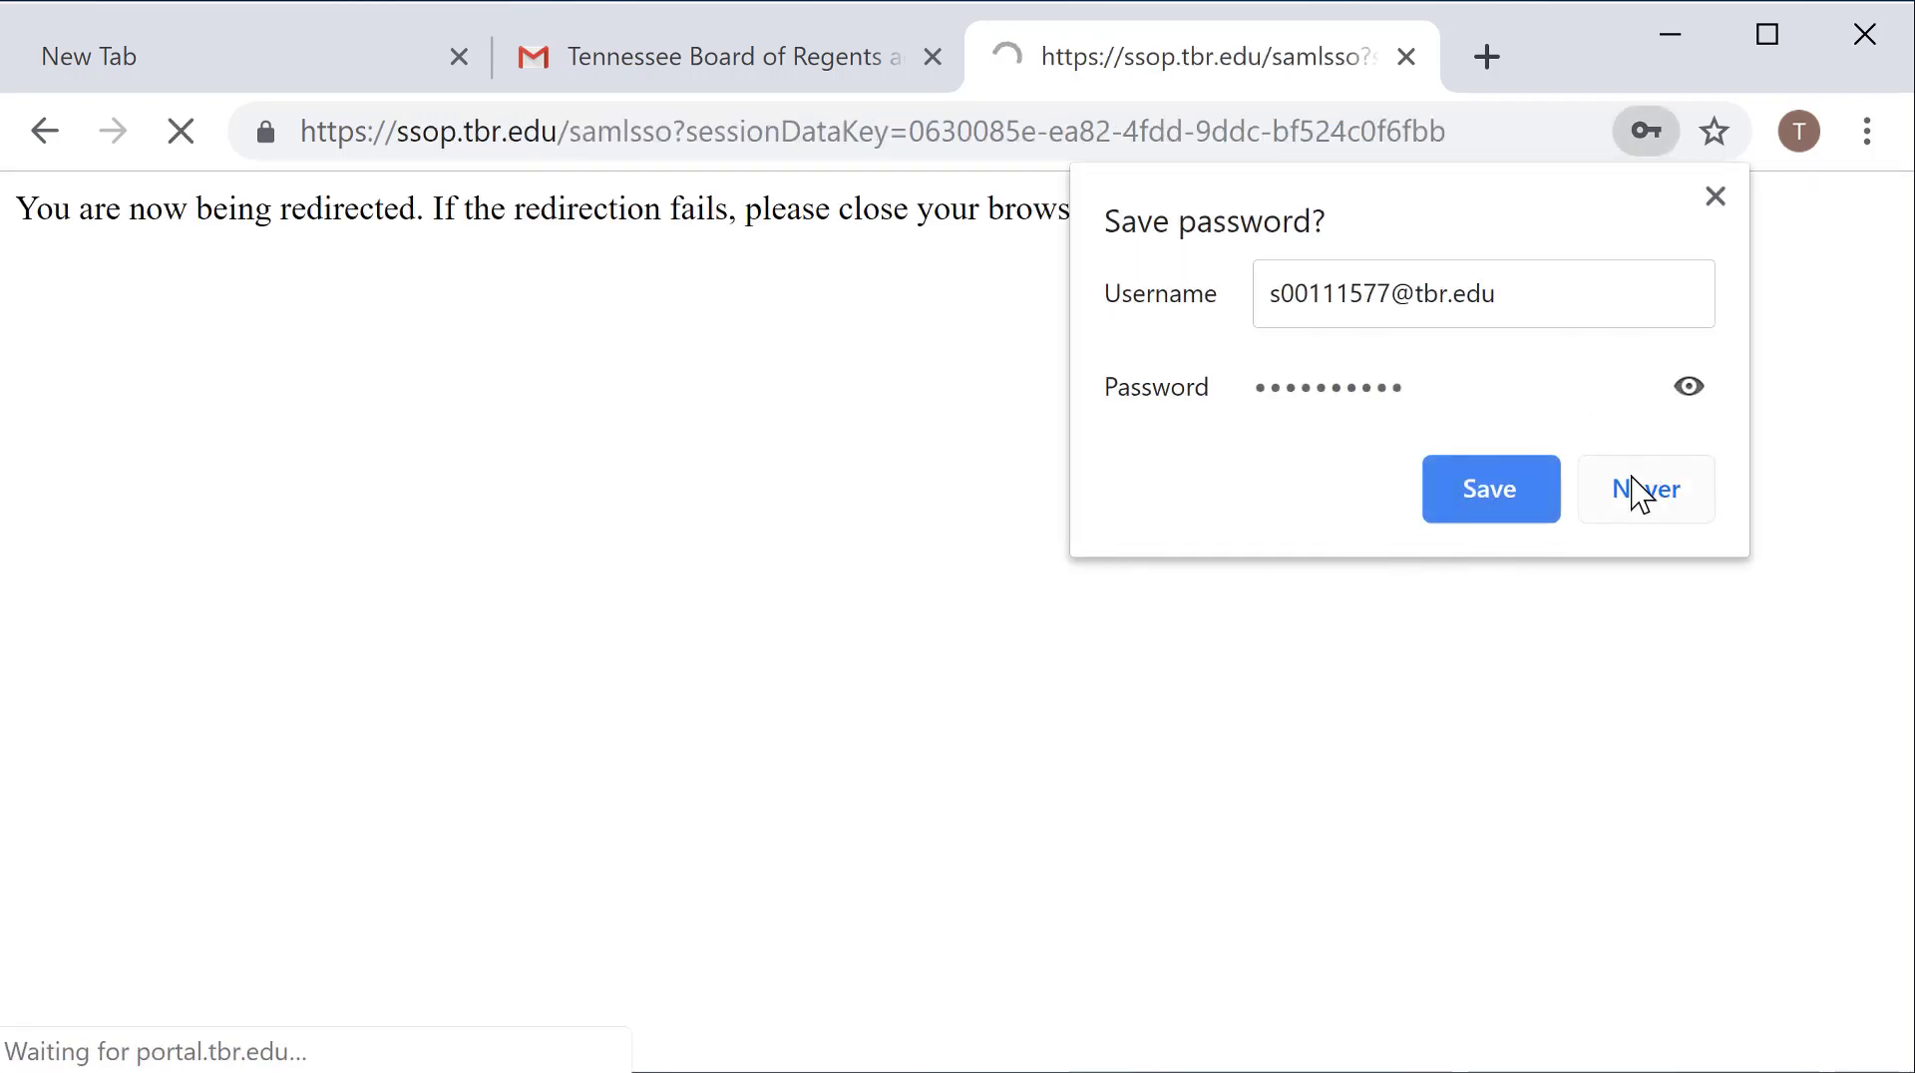
{"action": "left_click", "coordinate": [1642, 497]}
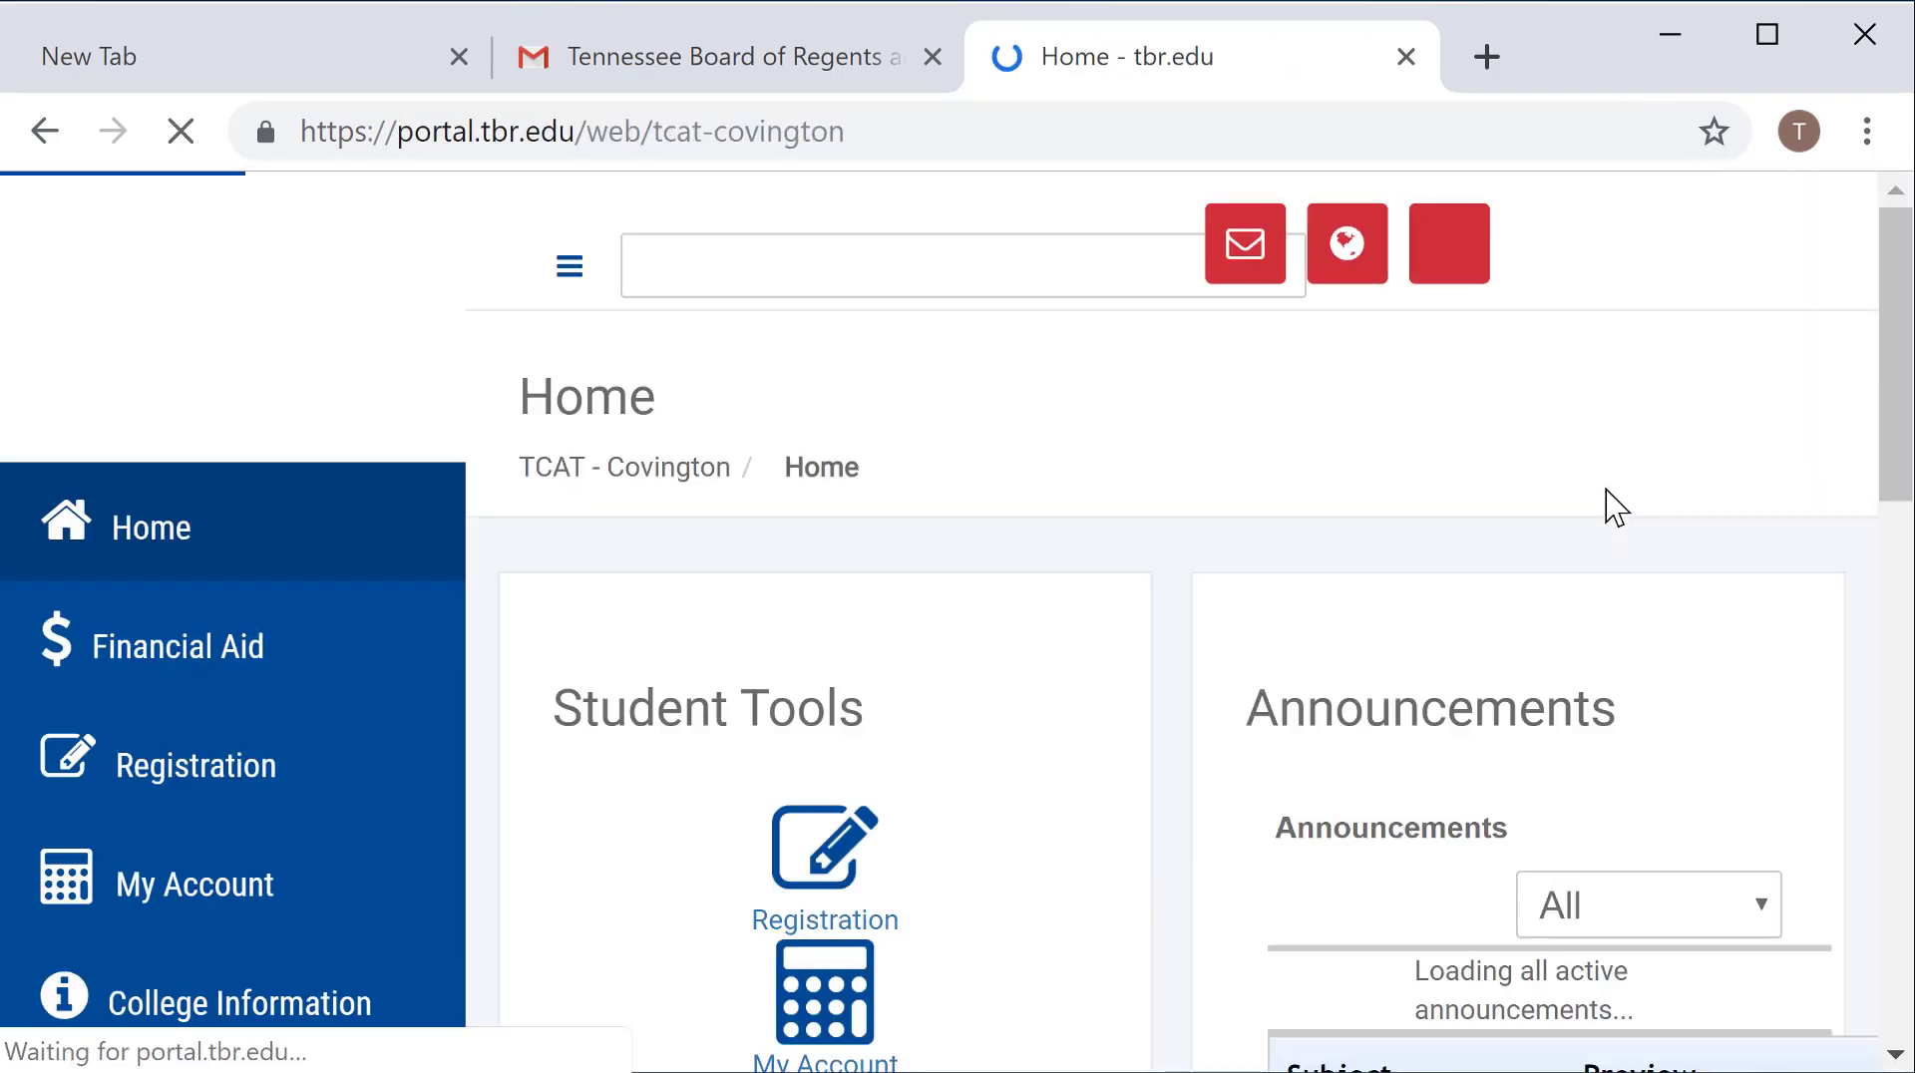